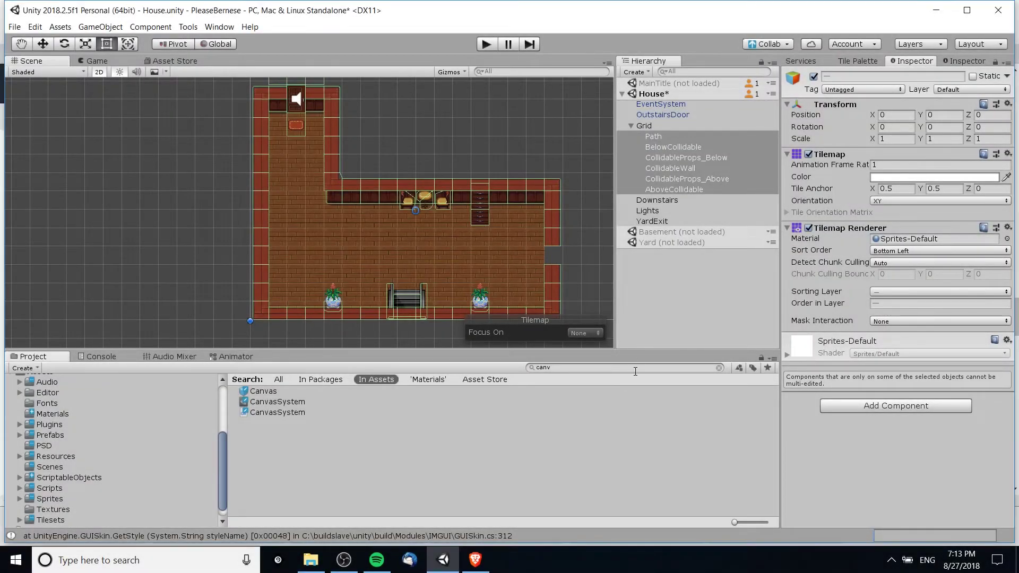
Step: Open the Materials folder and inspect the PixelDiffuse material's shader and pixel snap settings
middle_drag(556, 234, 541, 206)
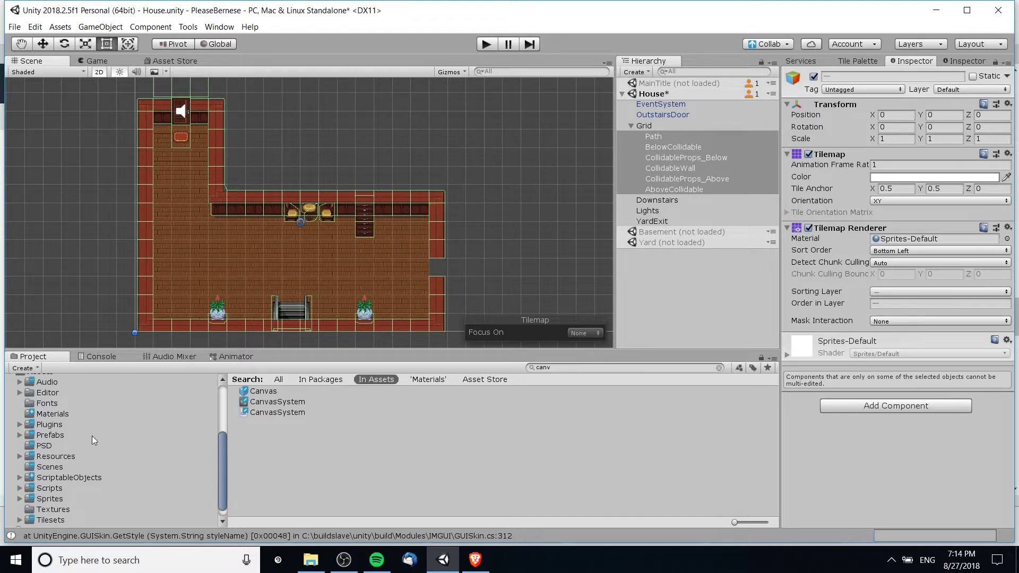
click(63, 415)
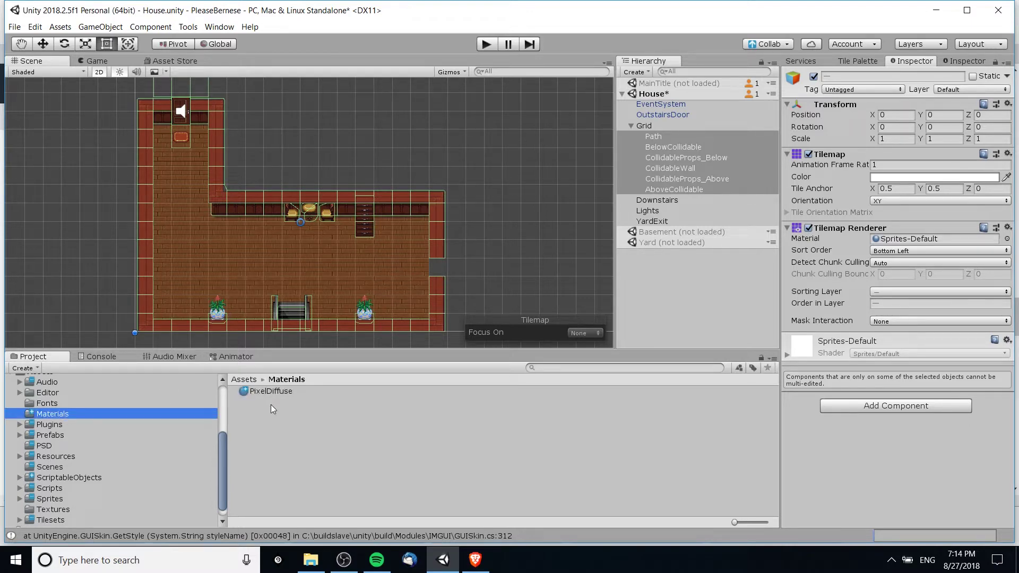
click(268, 391)
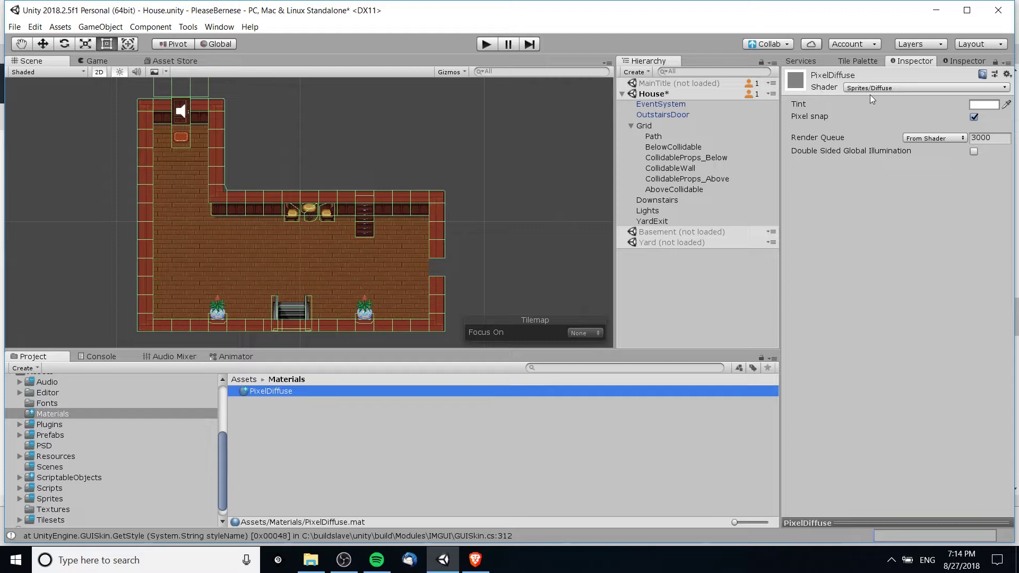
Step: Create a new material in the Materials folder, set its shader to Sprites/Diffuse and enable Pixel snap
right_click(272, 410)
mouse_move(386, 119)
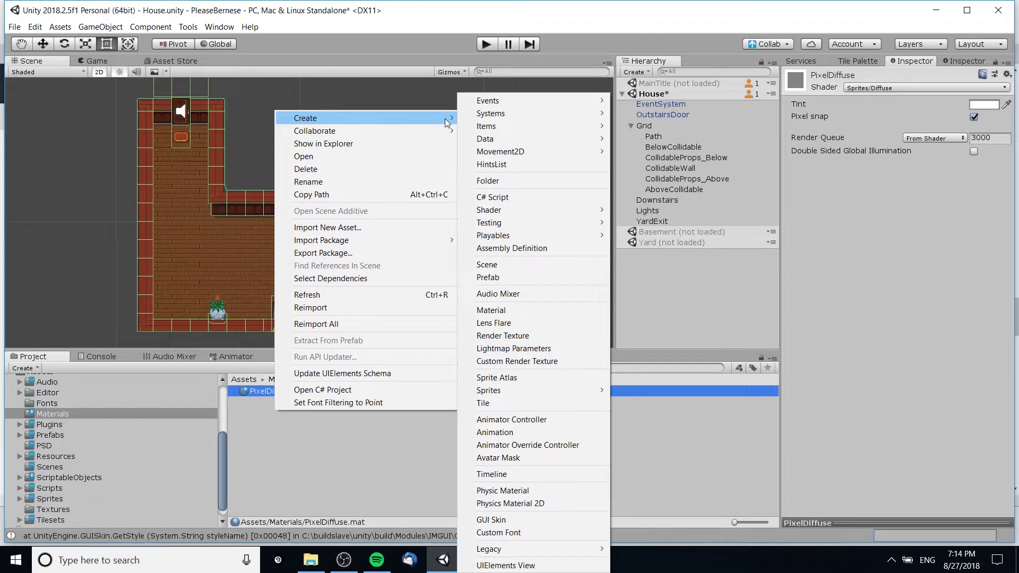
click(526, 309)
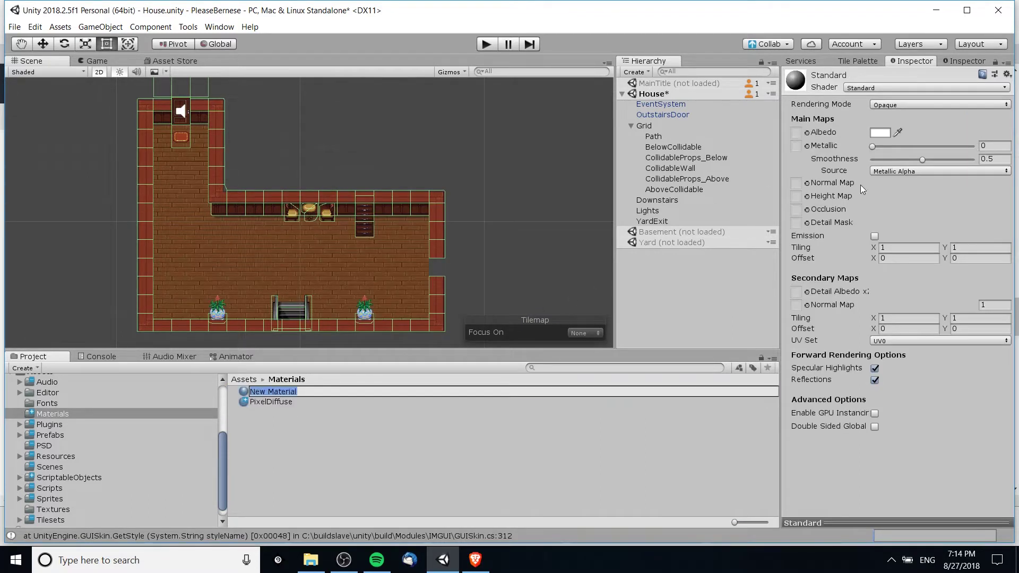
click(903, 87)
mouse_move(902, 215)
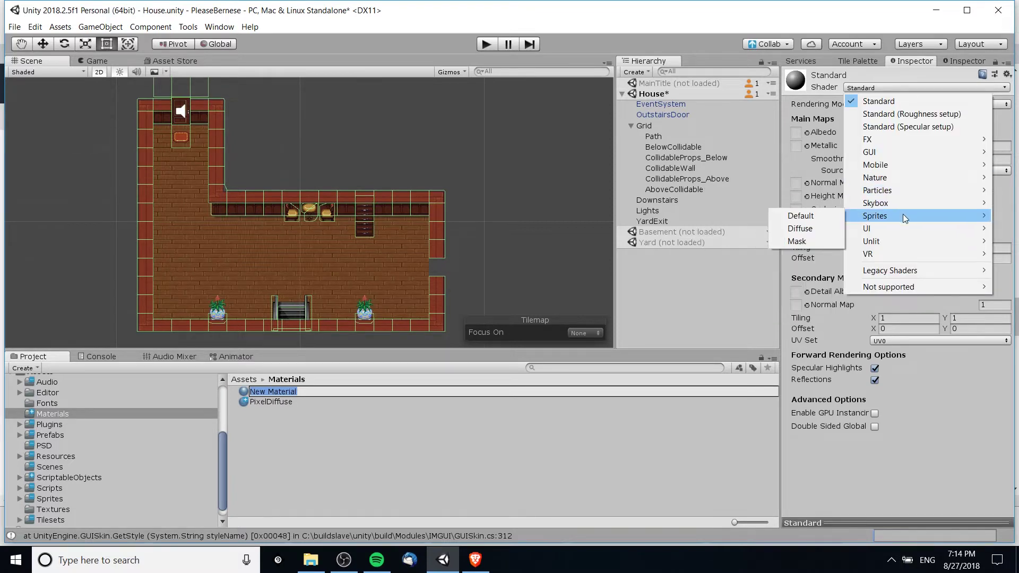
click(823, 228)
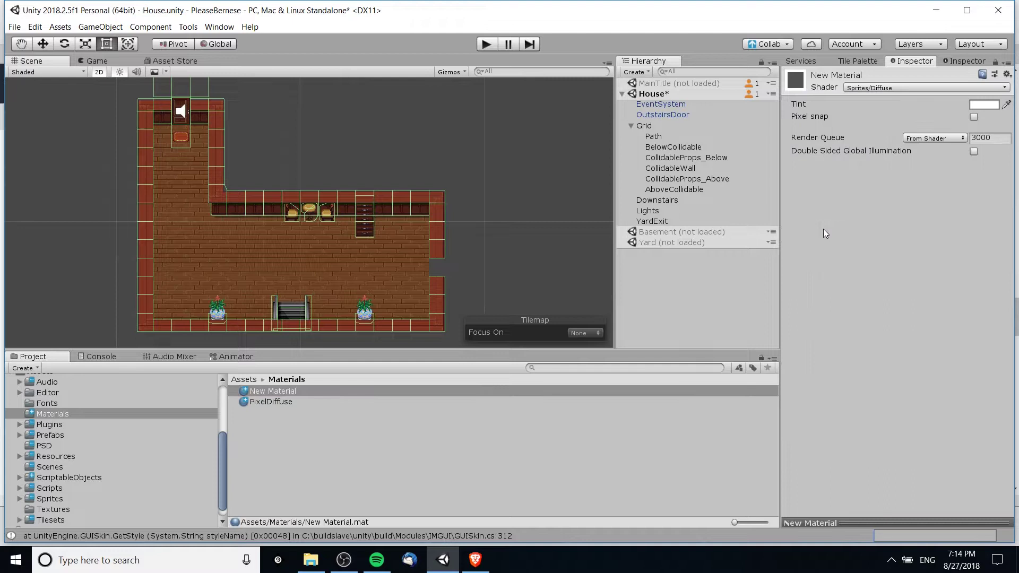
click(973, 117)
Step: Delete the New Material asset from the Materials folder
click(357, 451)
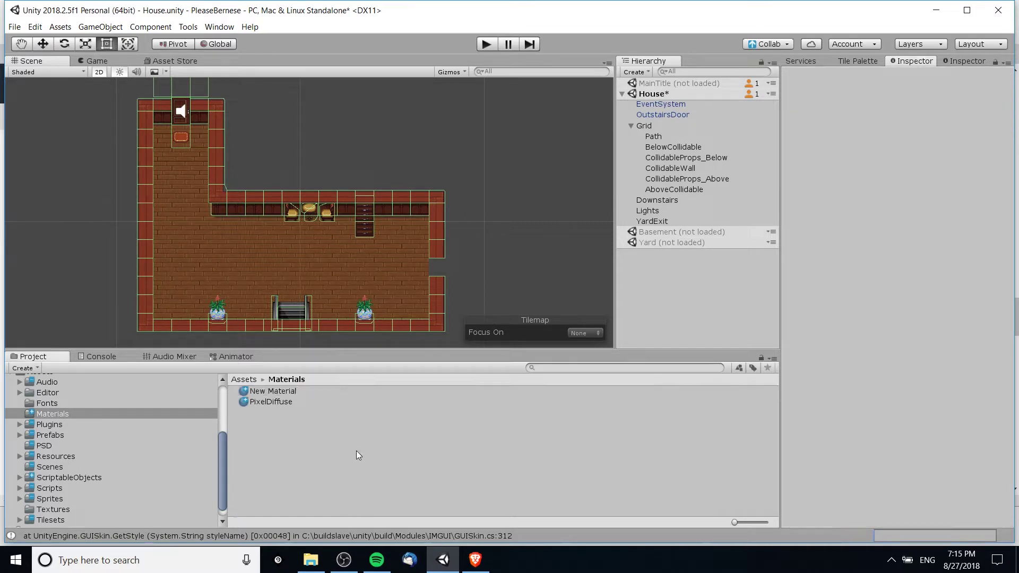
click(292, 394)
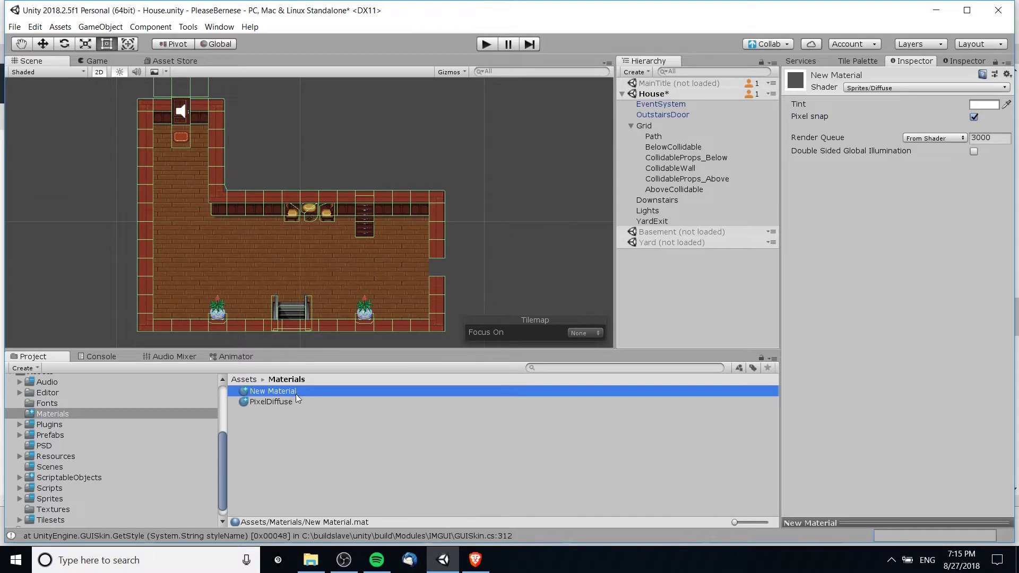
key(Delete)
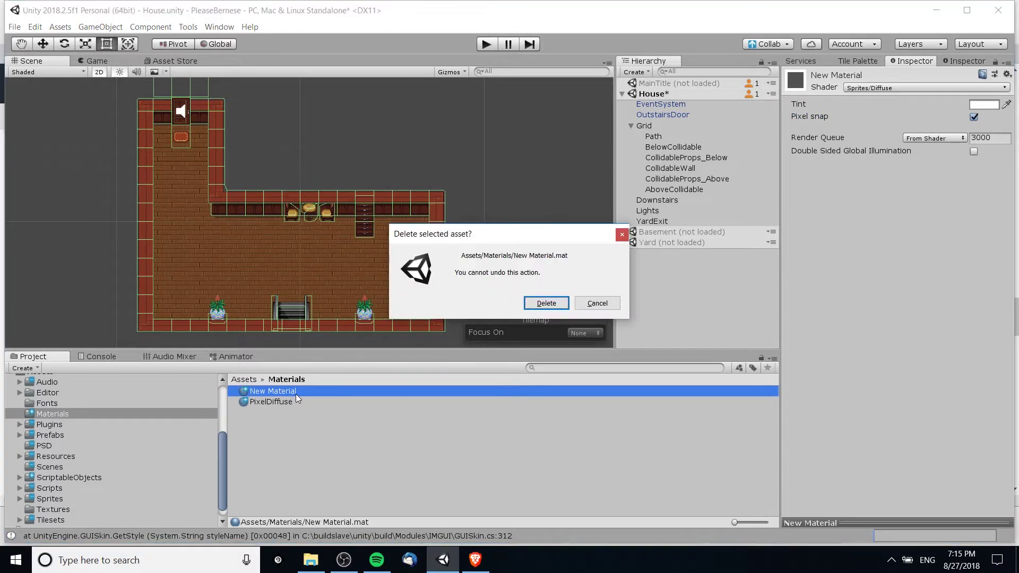
key(Return)
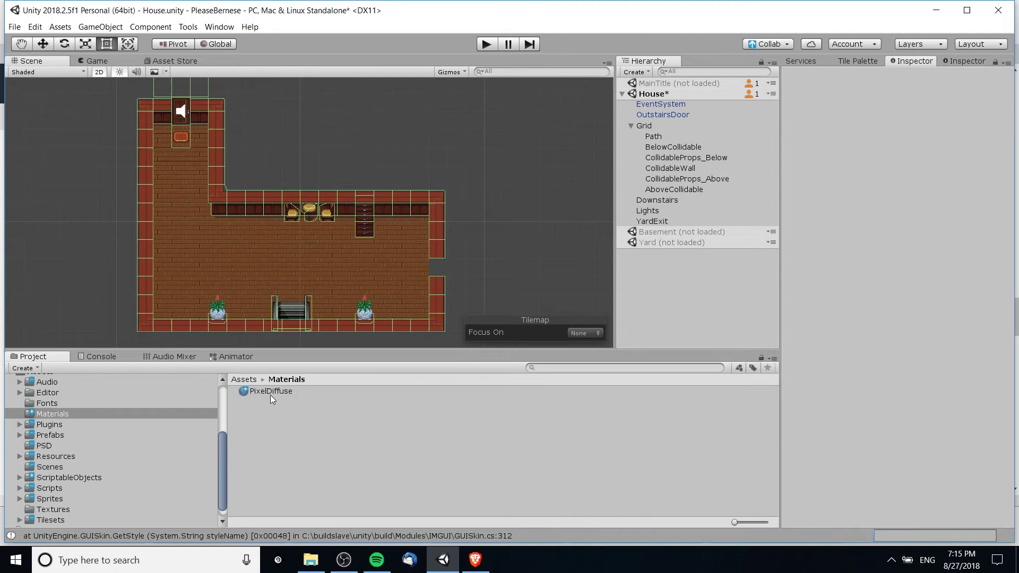
Step: Assign the PixelDiffuse material to all six tilemaps under Grid, from Path to AboveCollidable
click(672, 138)
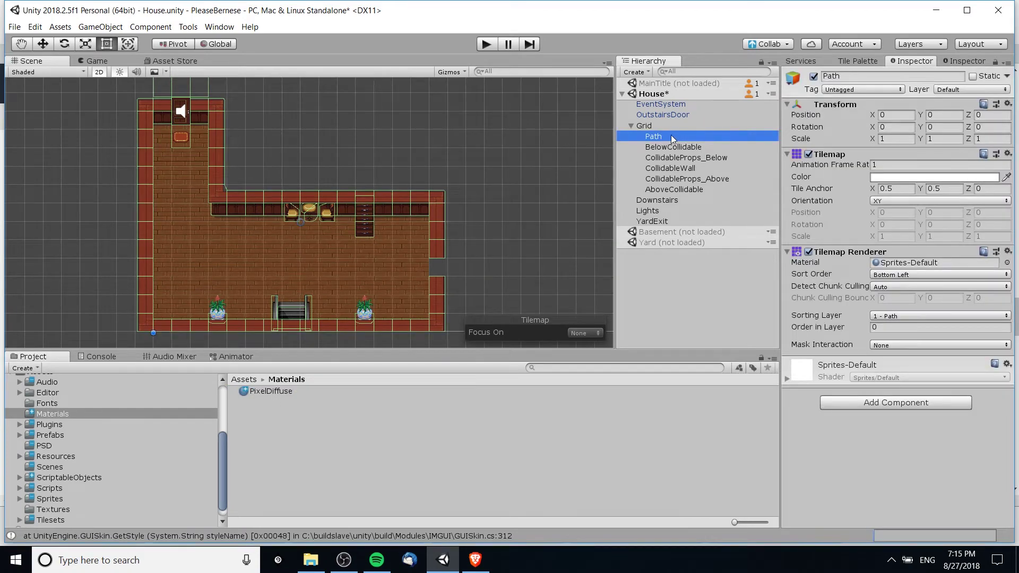
shift+click(683, 190)
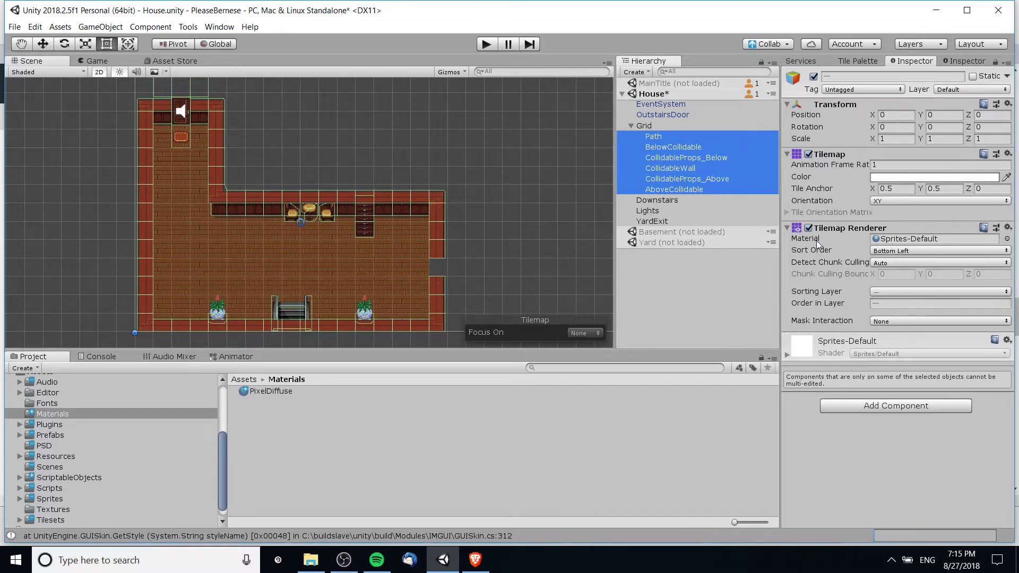
click(1006, 238)
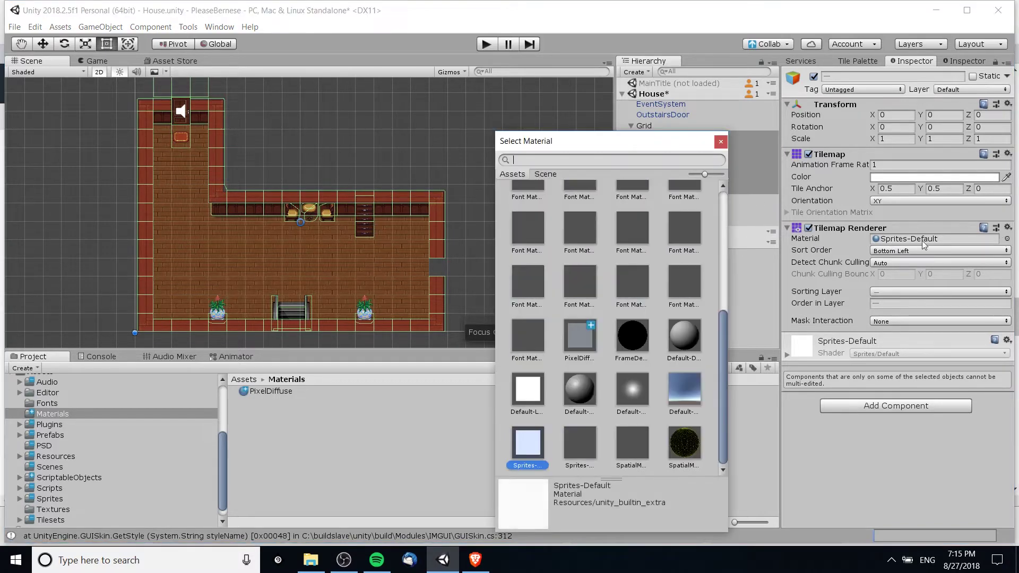
text(pixel)
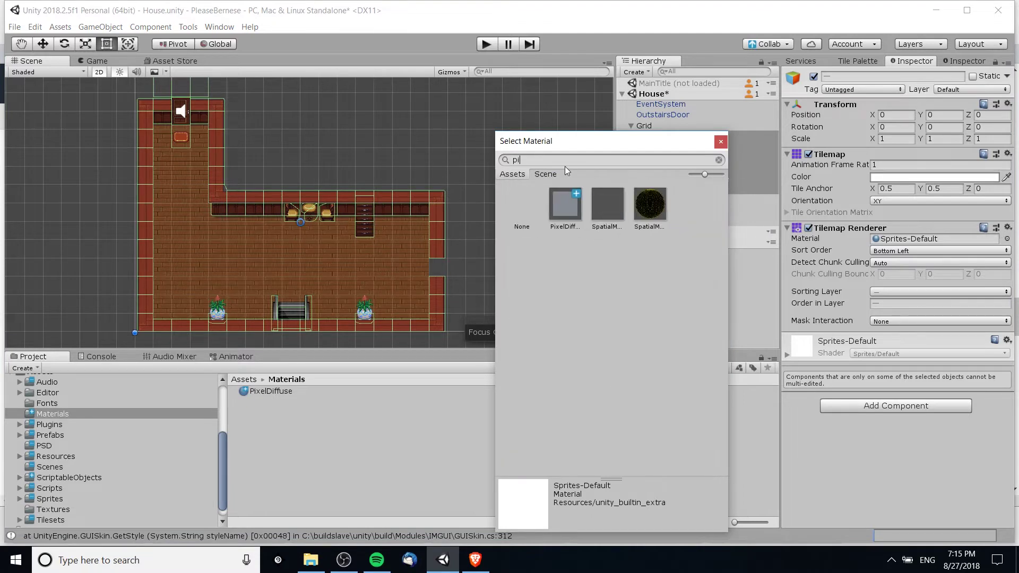
click(565, 205)
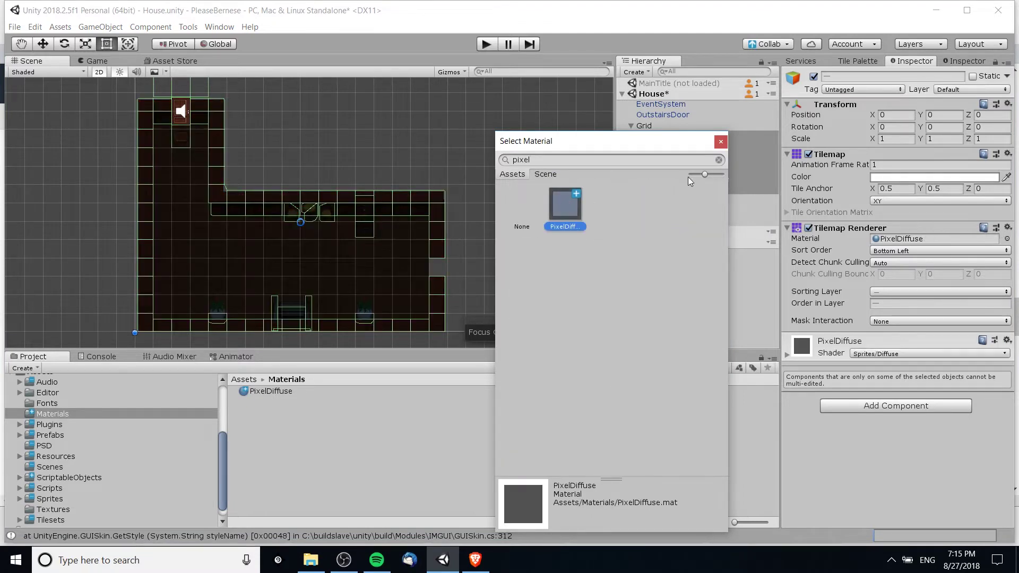
click(720, 141)
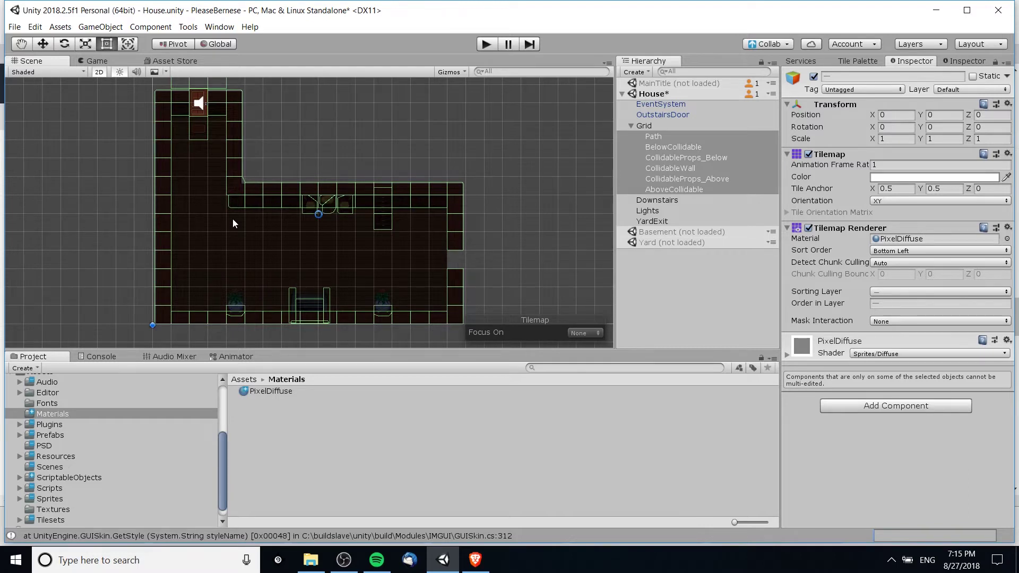
middle_drag(266, 225, 274, 224)
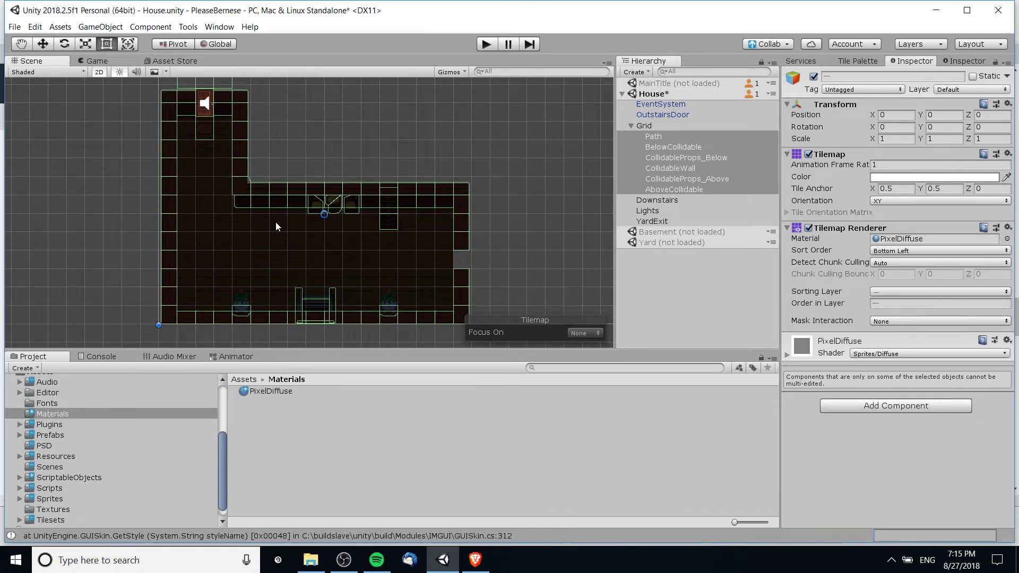
click(276, 222)
middle_drag(275, 222, 299, 222)
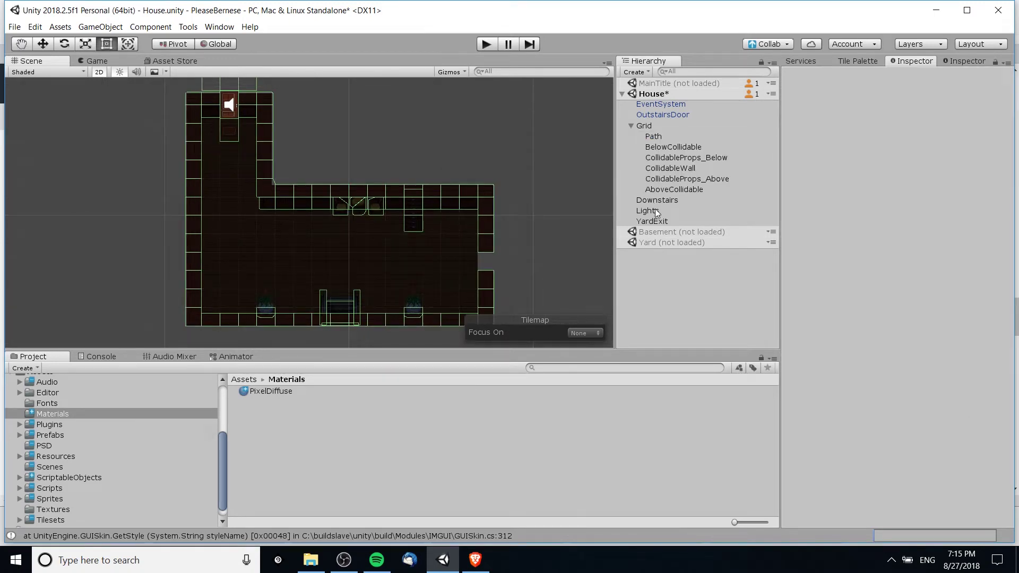
Step: Add a Point Light as a child of the Lights object and frame it in the scene
click(656, 213)
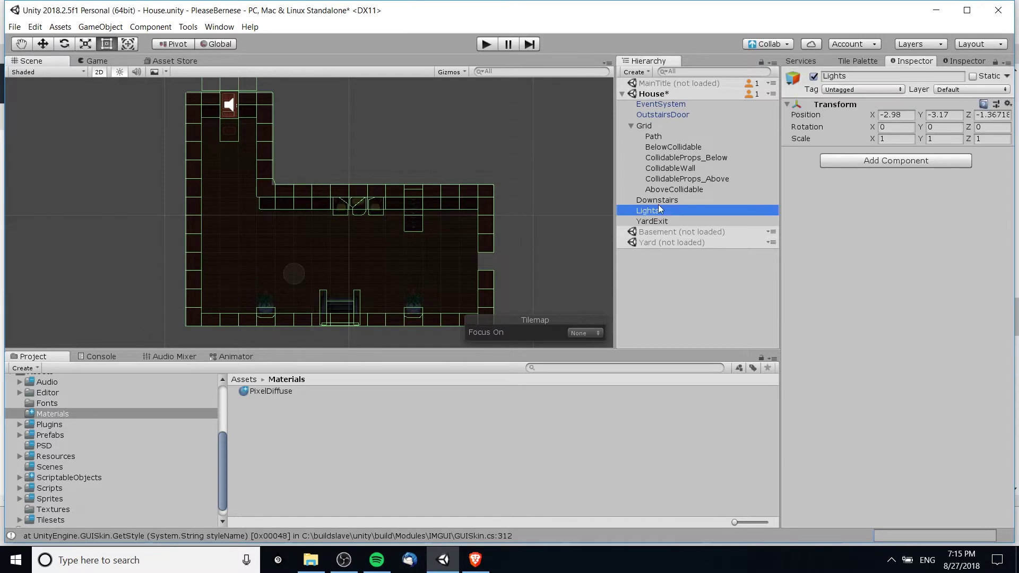
right_click(658, 213)
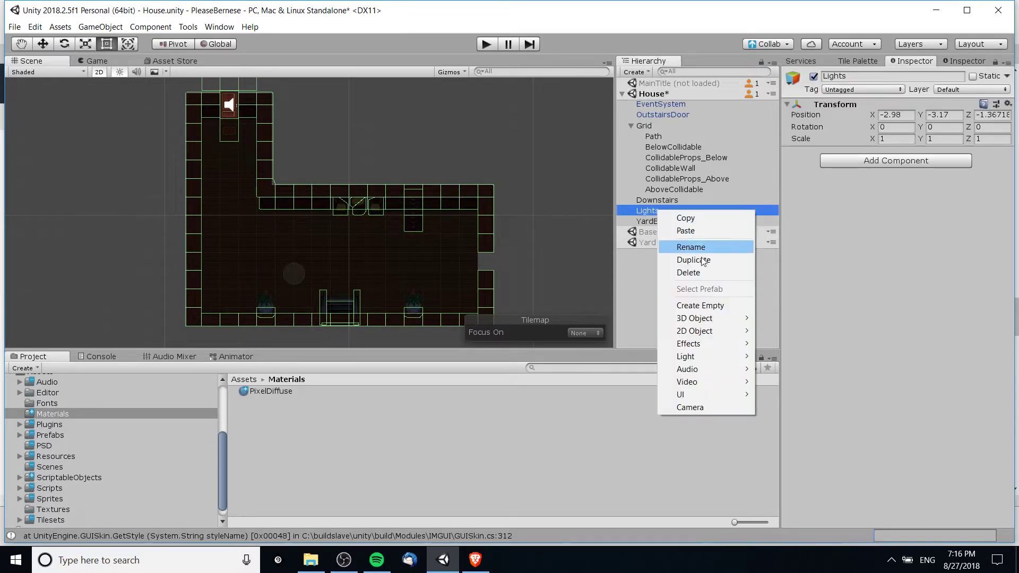
click(658, 212)
click(661, 223)
click(658, 213)
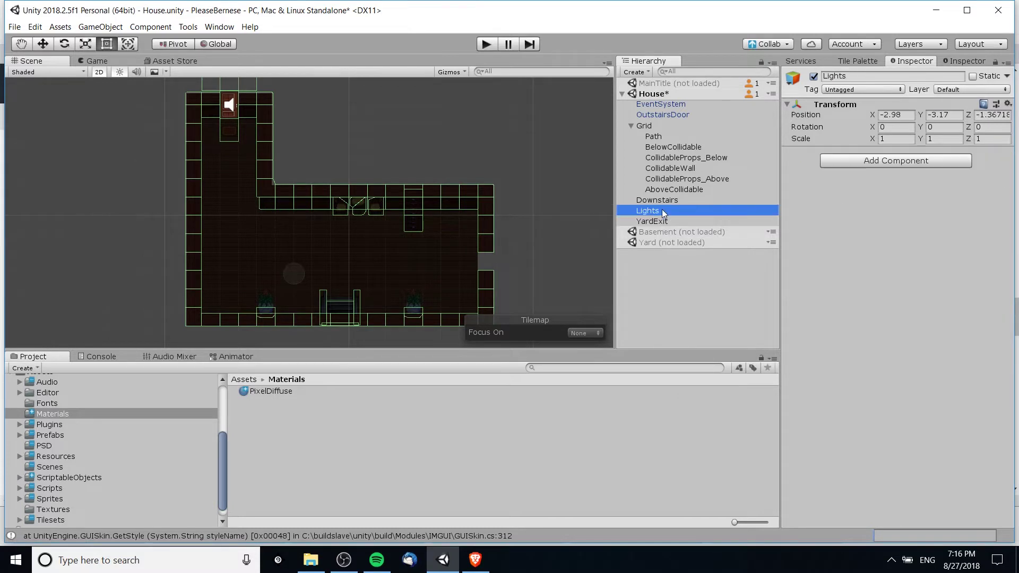
right_click(662, 212)
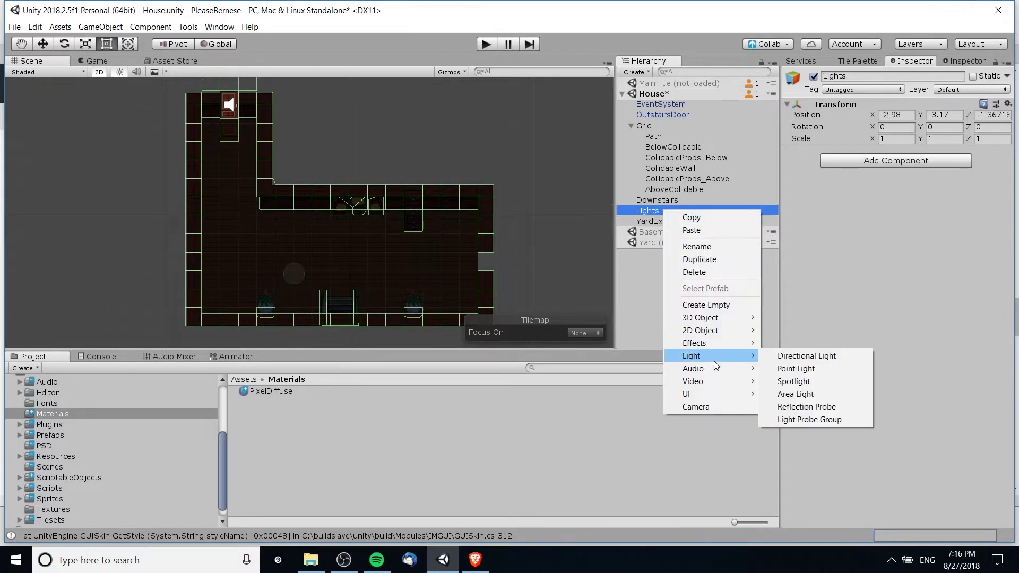
mouse_move(721, 359)
click(790, 369)
key(f)
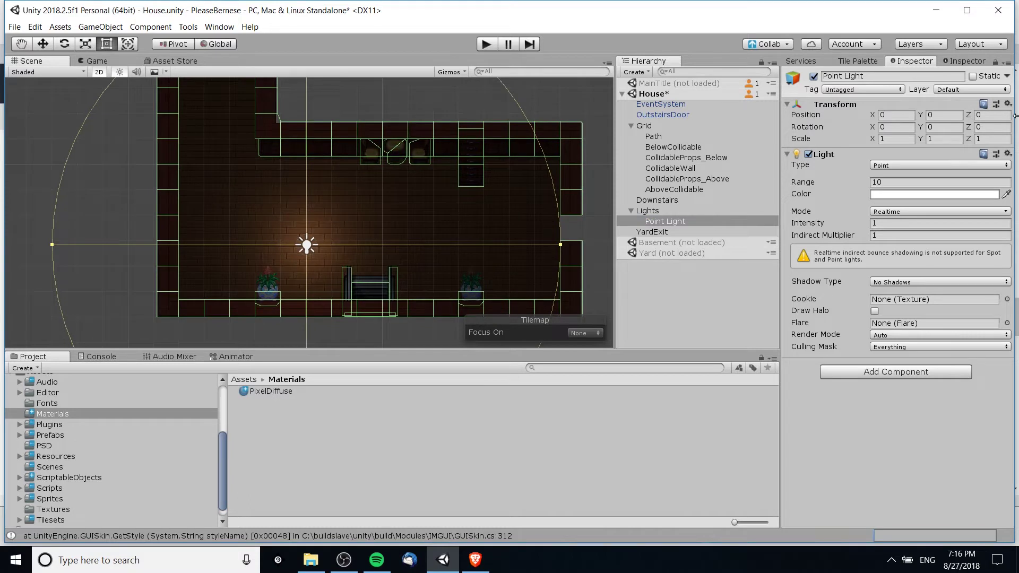
Step: Try a different Z position for the point light and reset it to 0
click(990, 115)
text(0.65)
mouse_move(969, 115)
mouse_down()
mouse_move(996, 118)
mouse_move(957, 117)
mouse_move(988, 115)
mouse_up()
click(988, 115)
text(0)
key(BackSpace)
key(BackSpace)
key(BackSpace)
key(BackSpace)
key(BackSpace)
text(0)
Step: Set the point light's range to 5.14 and its intensity to 3.42
click(858, 187)
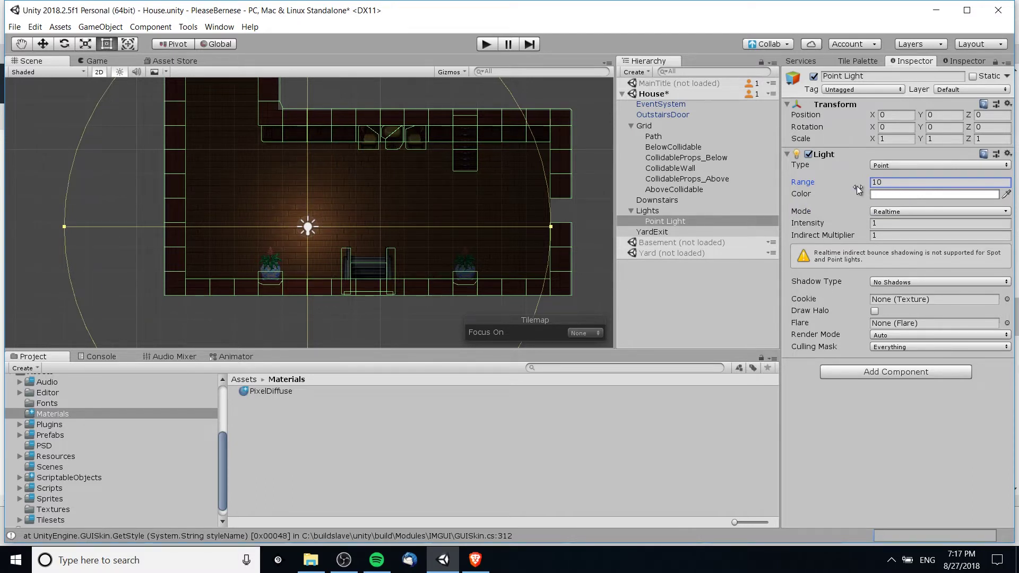
drag(862, 183, 825, 185)
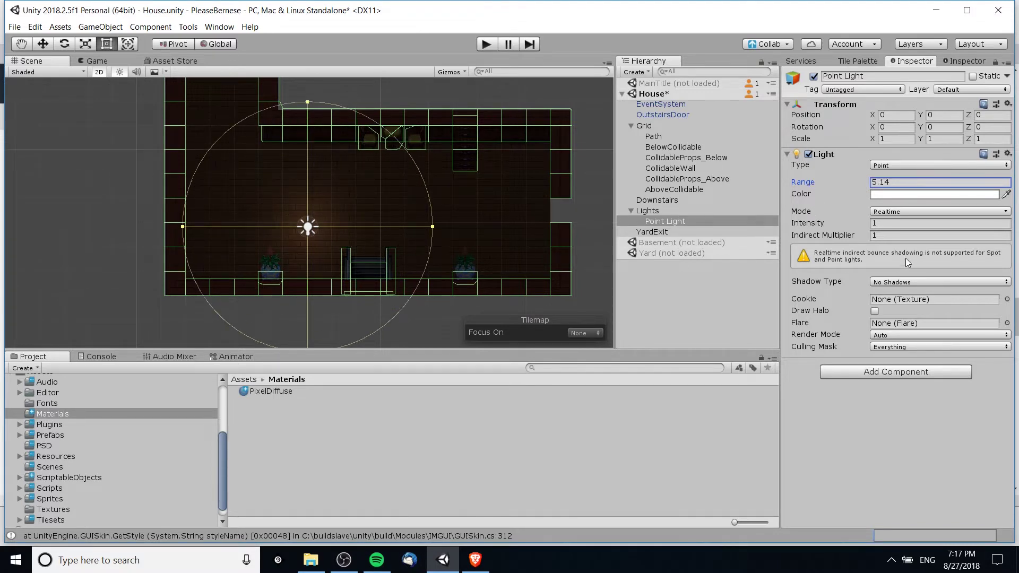
drag(859, 221, 882, 224)
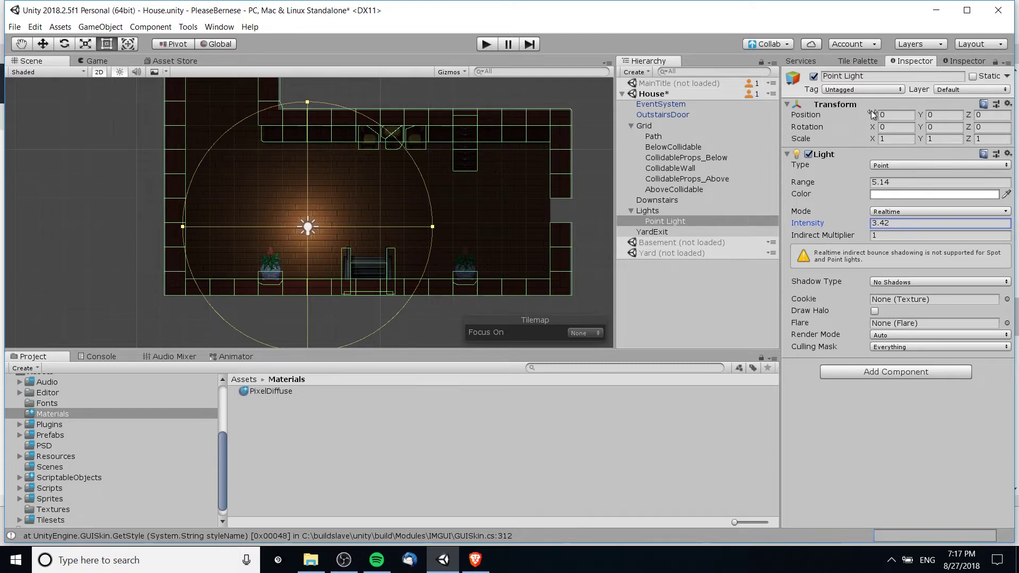
Step: Move the point light over the left potted plant at X -1.48, Y -1.22, and check its available lighting modes
mouse_move(871, 112)
mouse_down()
mouse_move(845, 116)
mouse_move(905, 114)
mouse_move(867, 120)
mouse_up()
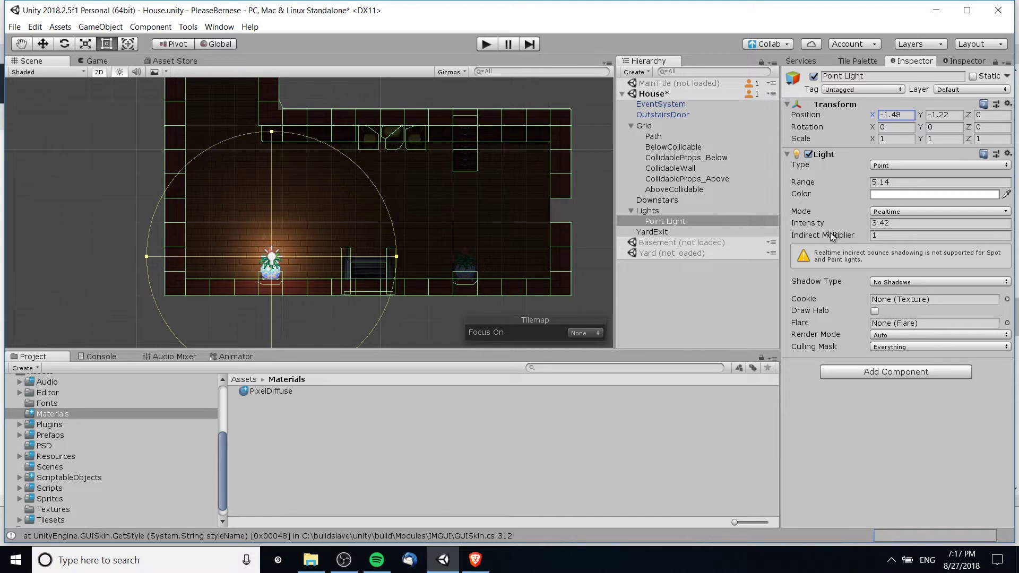
mouse_move(810, 215)
click(899, 211)
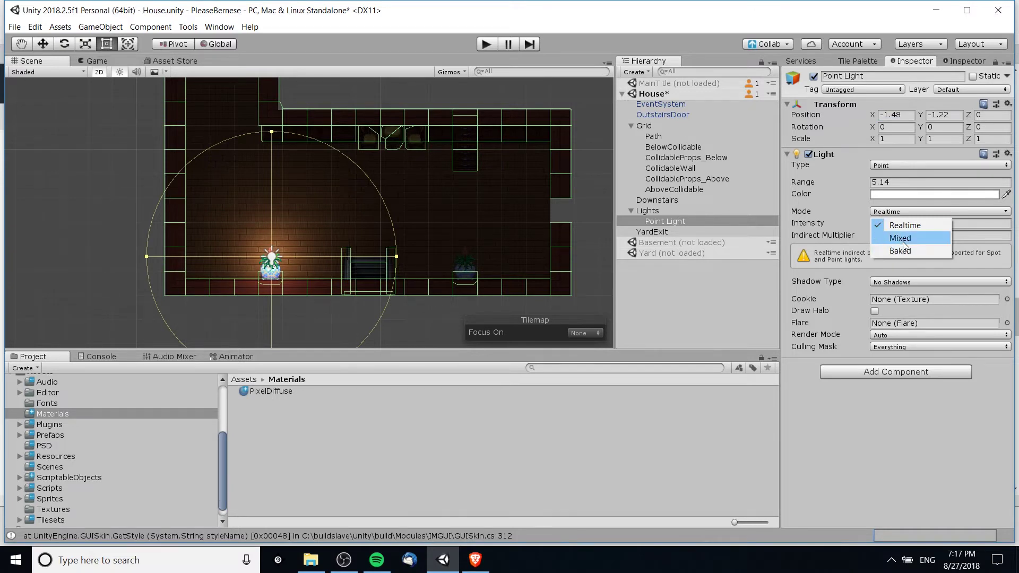
click(260, 93)
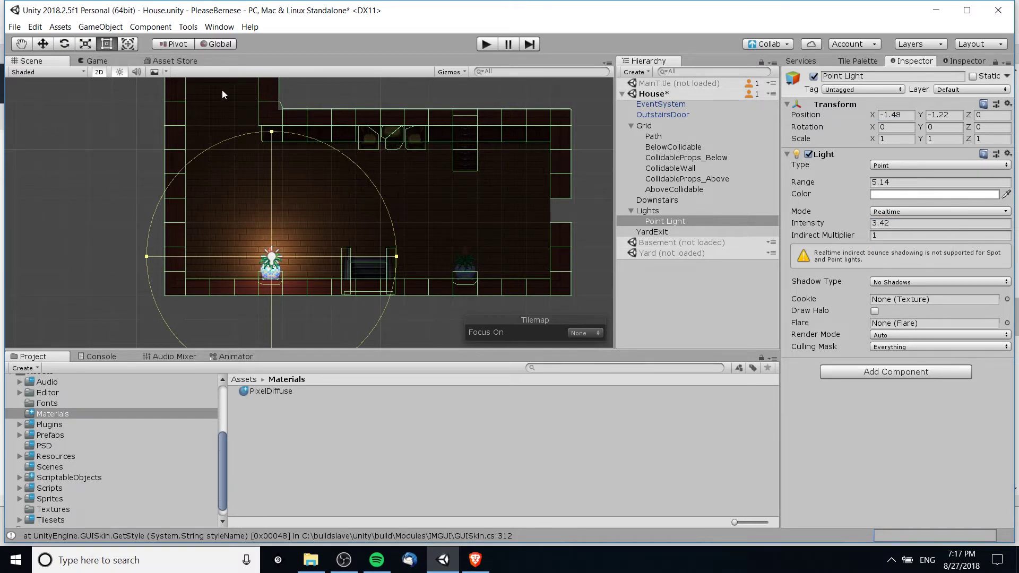
Step: Open the Lighting settings, examine the Mixed Lighting section and its available lighting modes, and close the window again
click(219, 27)
mouse_move(336, 116)
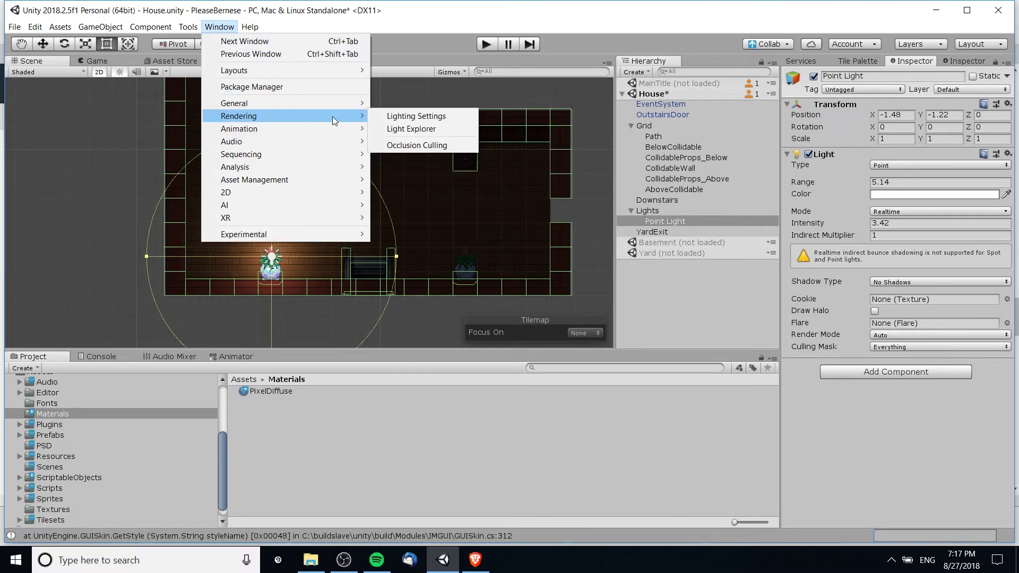
click(389, 116)
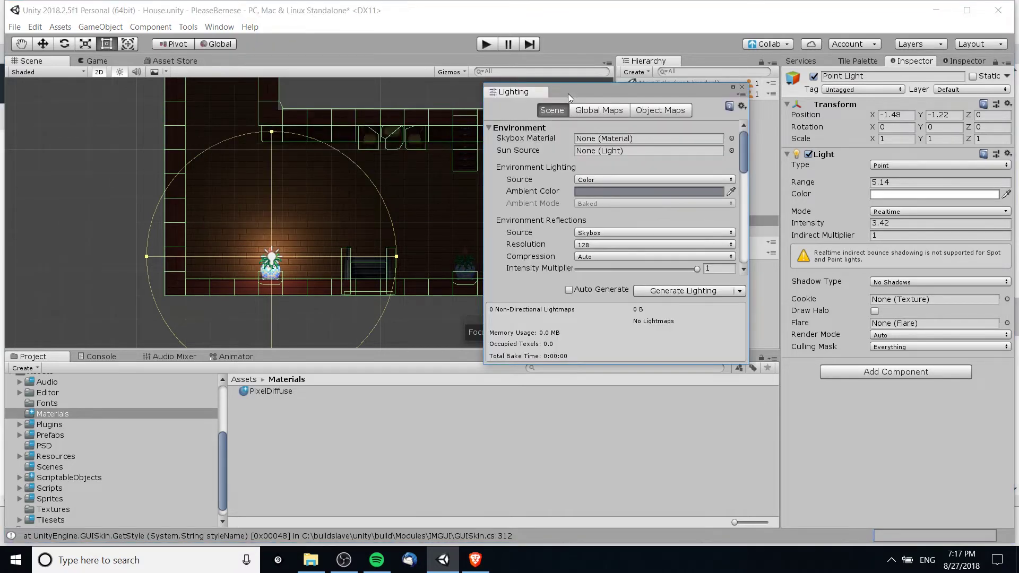
scroll(631, 276, down, 5)
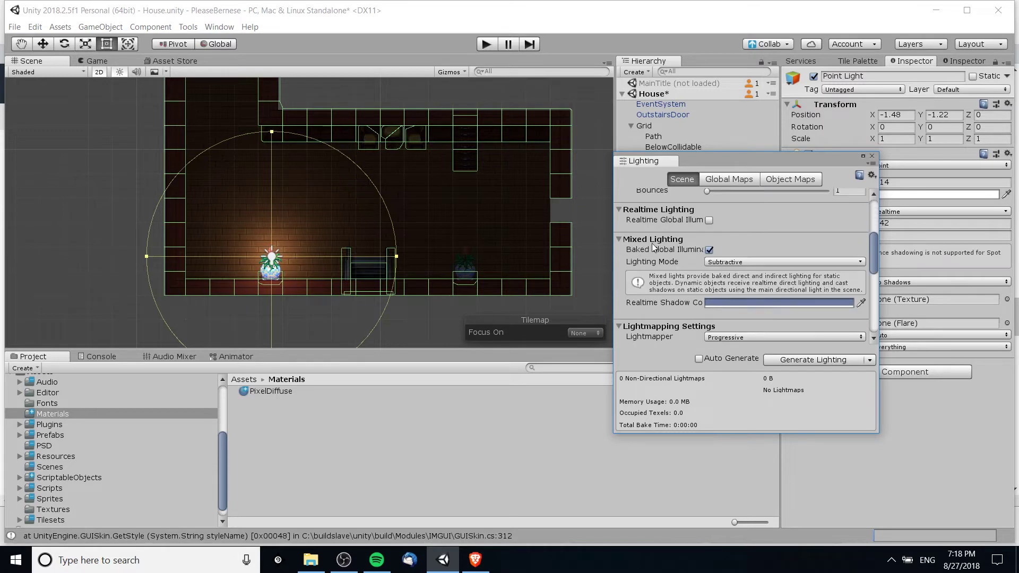
mouse_move(637, 256)
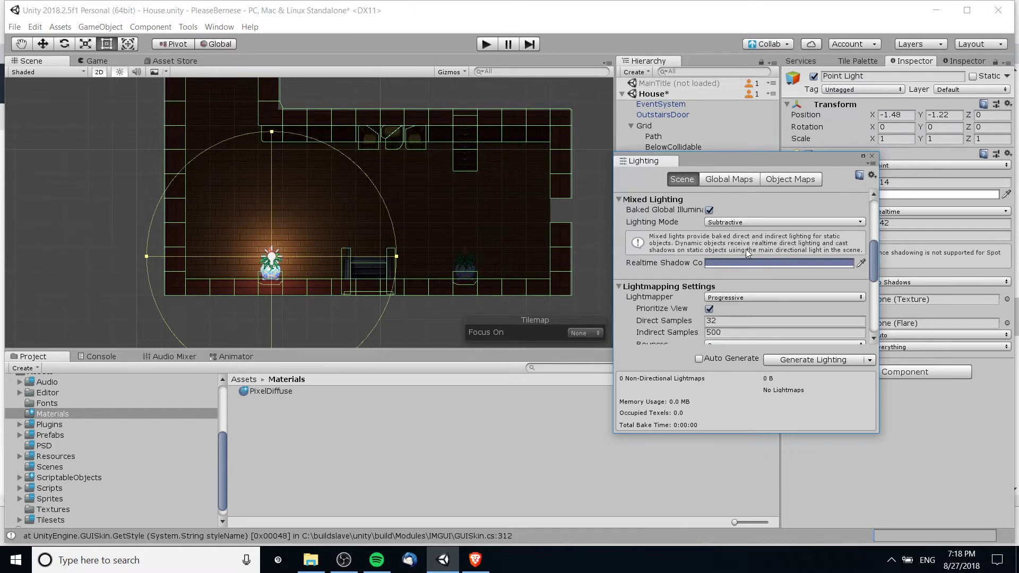
click(750, 223)
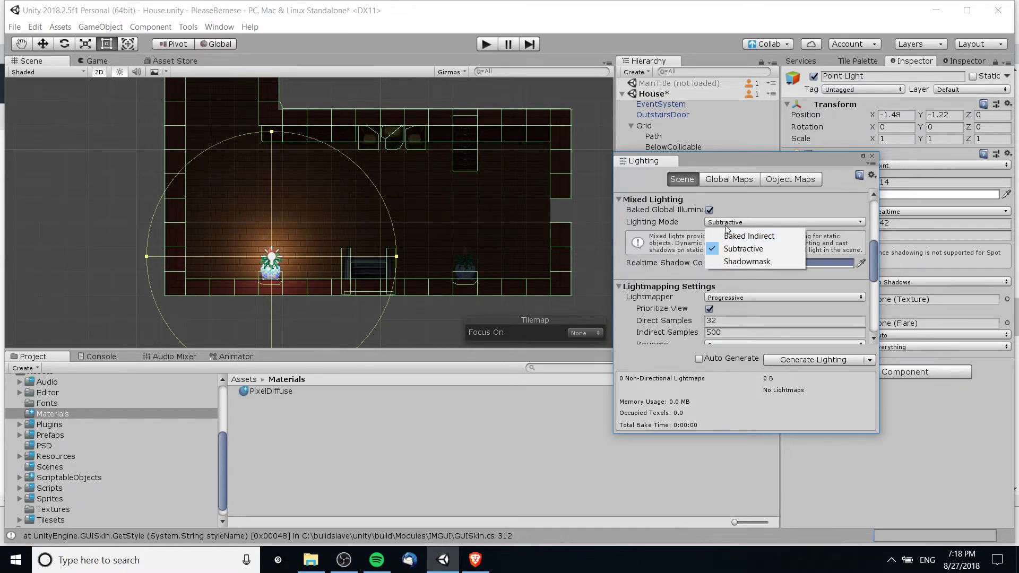
click(781, 249)
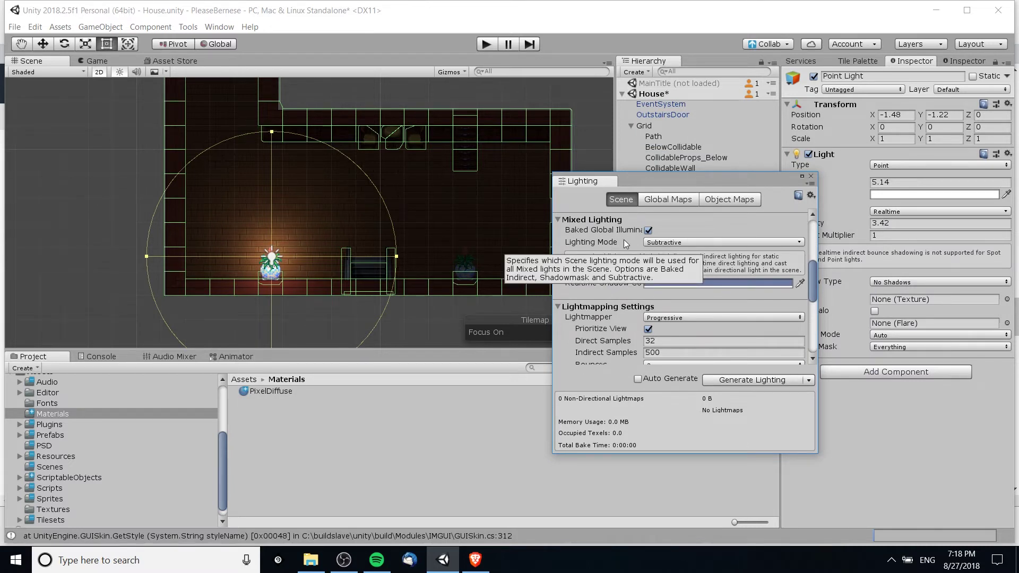
drag(686, 180, 651, 186)
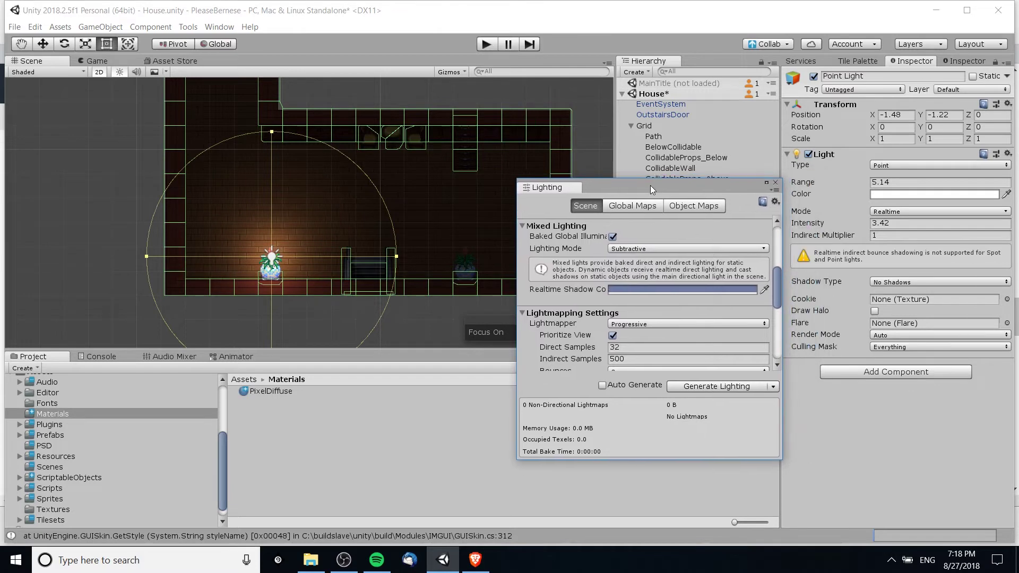
click(776, 182)
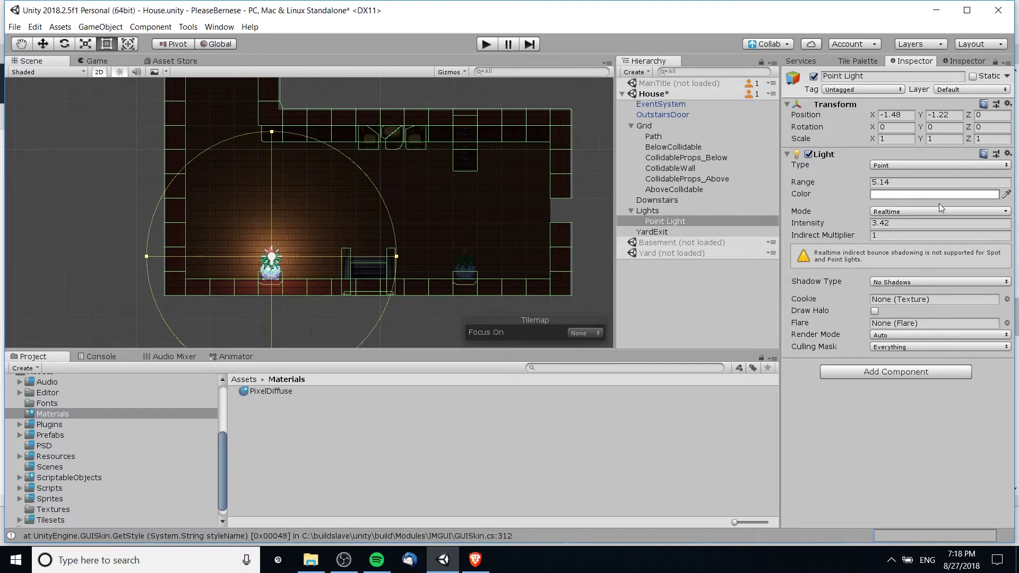
Step: Change the point light's mode to Baked
click(918, 212)
click(916, 243)
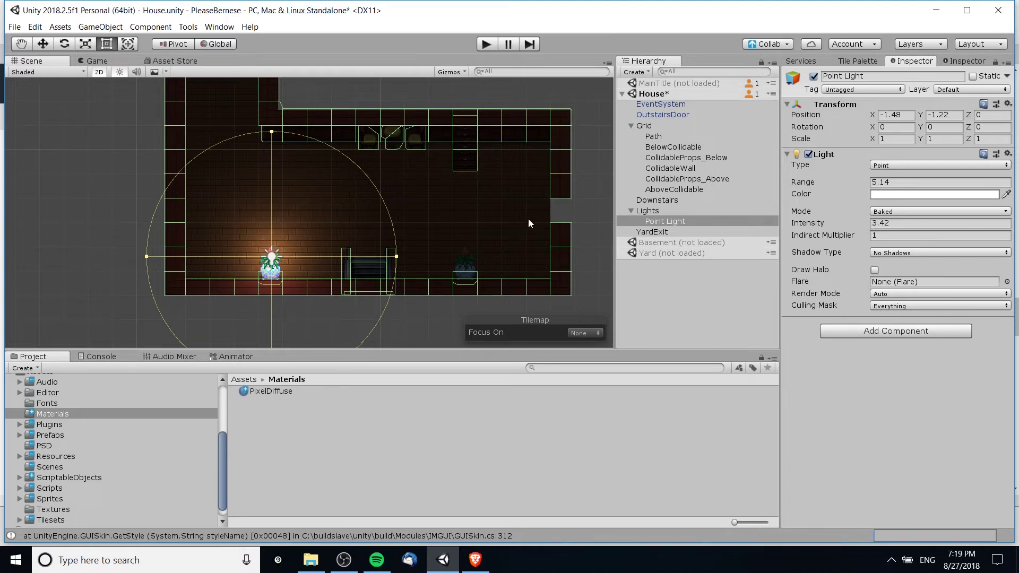
middle_drag(528, 220, 519, 225)
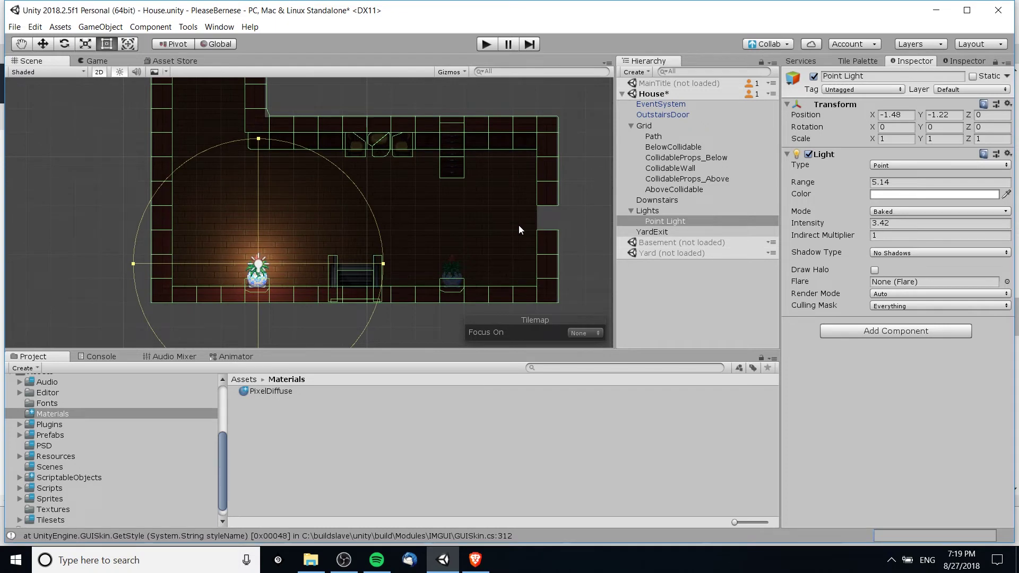
Step: Assign the PixelDiffuse material to the Sprite Renderer of OutstairsDoor
middle_drag(403, 183, 531, 307)
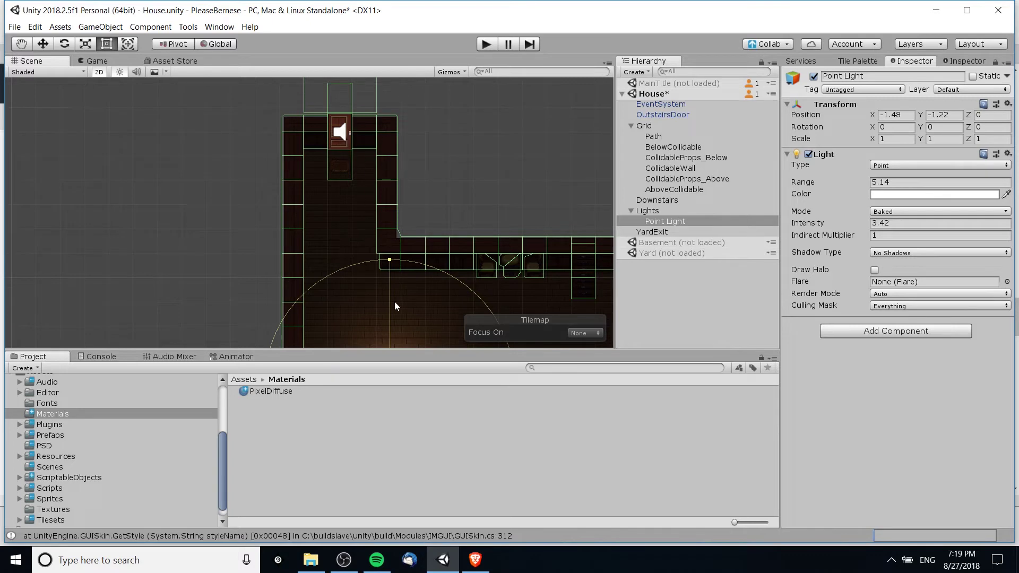
middle_drag(393, 301, 391, 285)
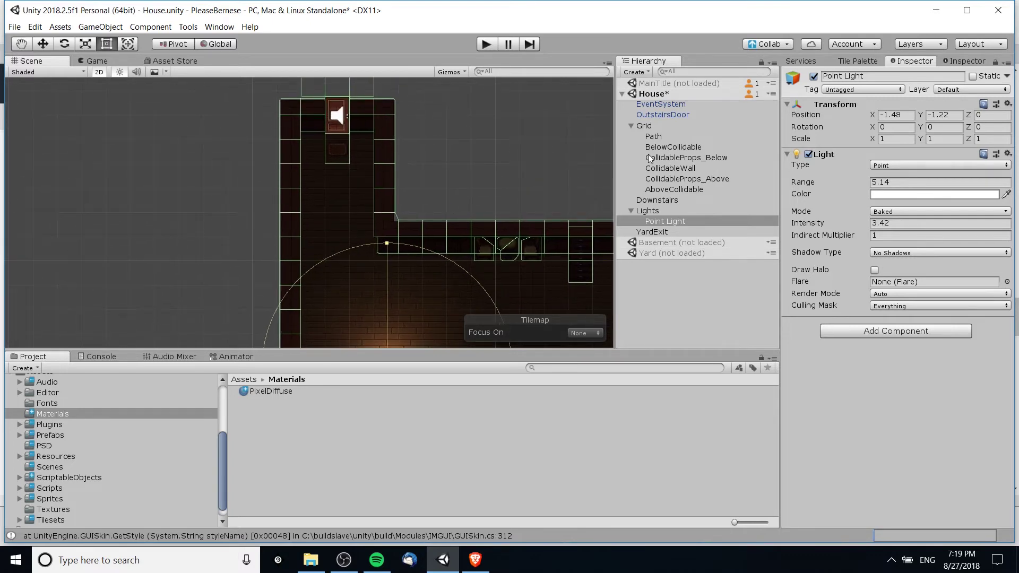
click(674, 116)
scroll(823, 252, down, 5)
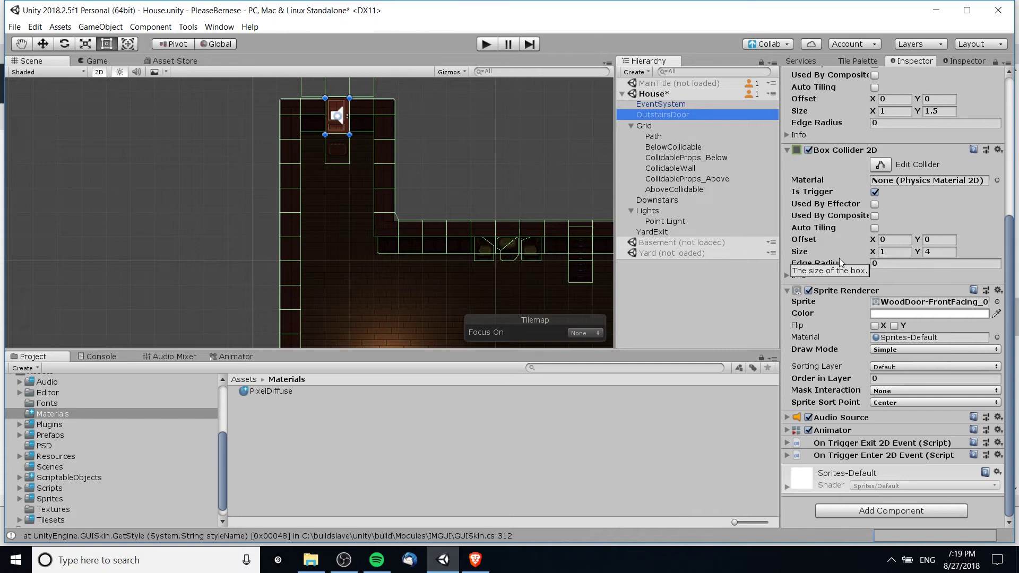
click(985, 337)
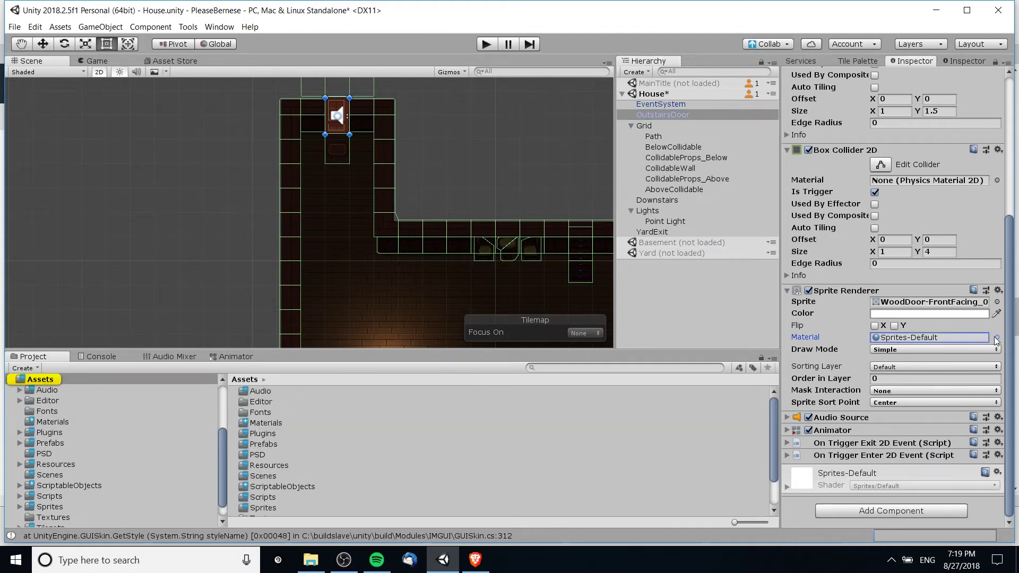
click(997, 337)
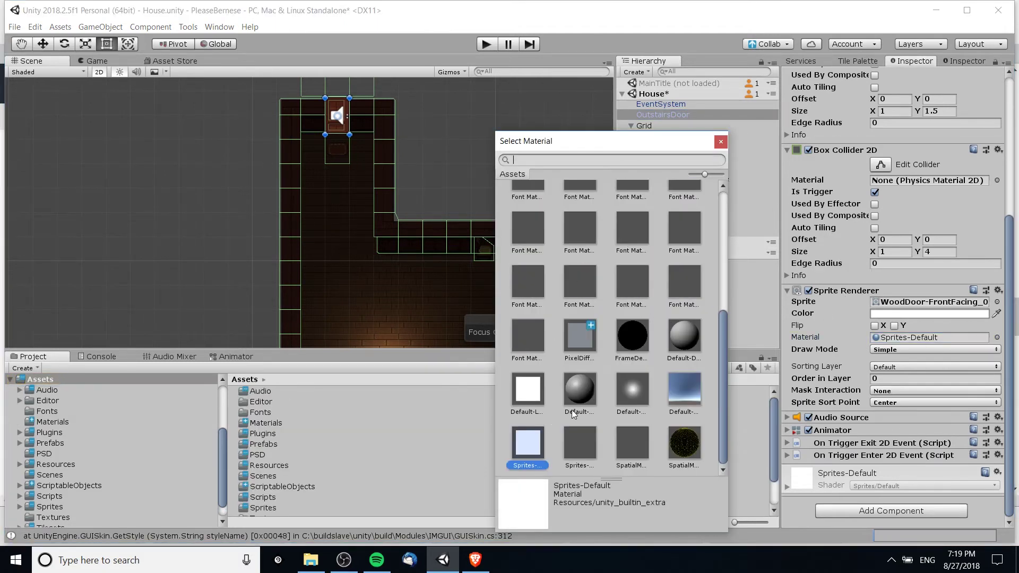
text(pixel)
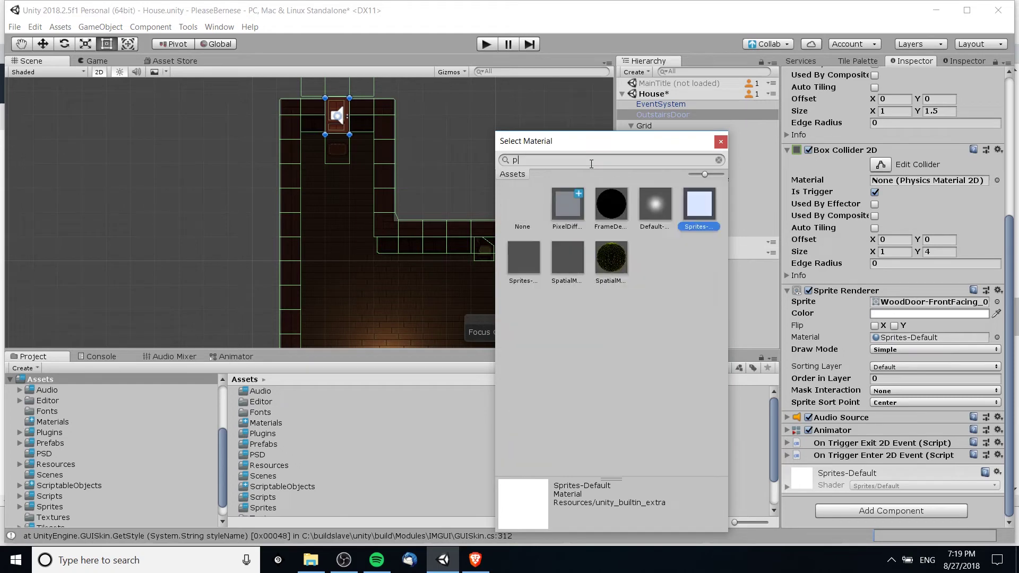
click(572, 212)
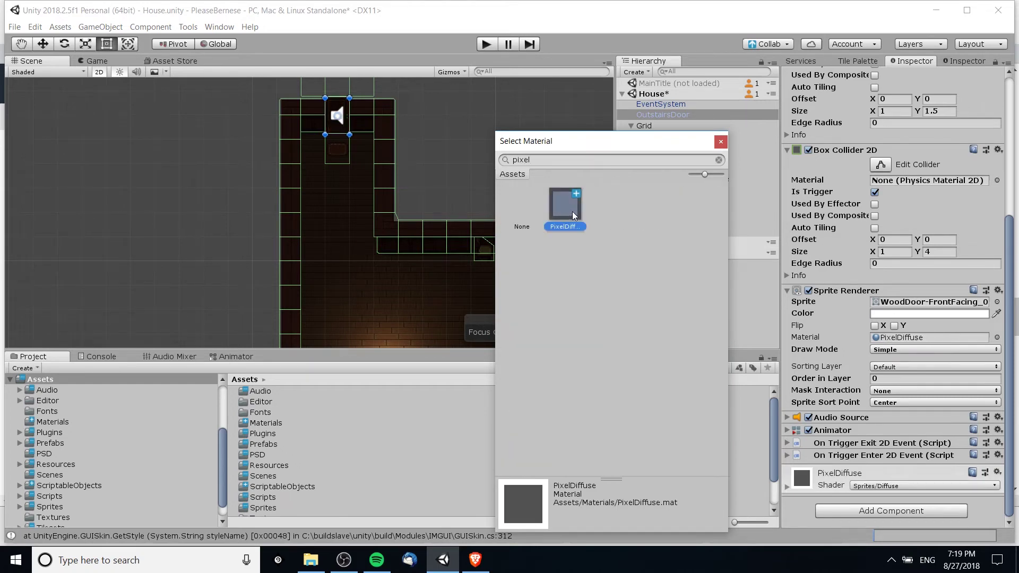
click(720, 141)
Step: Duplicate the plant's point light and move the copy up to Y 6.15 near the upper hallway
middle_drag(635, 192, 594, 172)
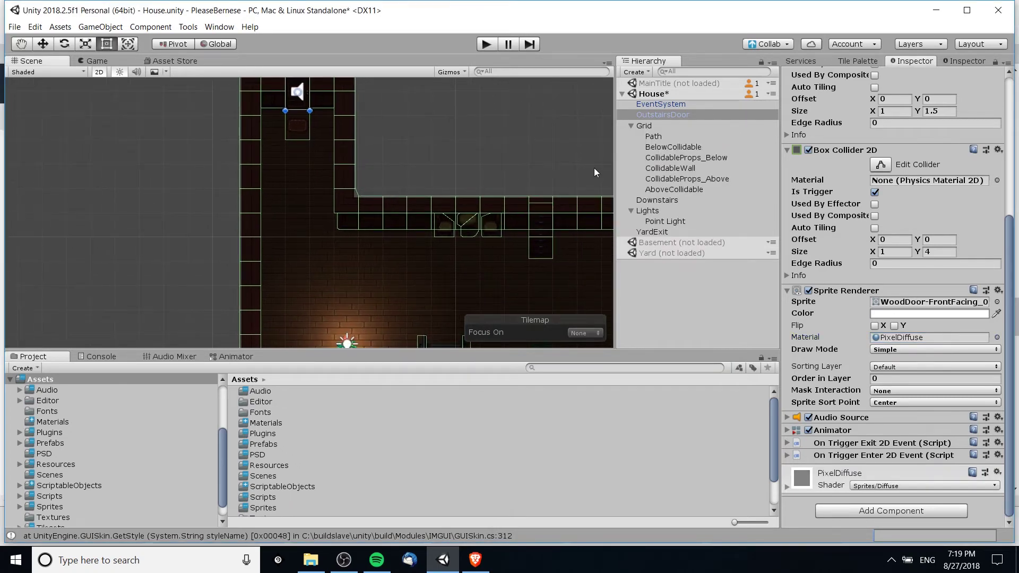
click(665, 221)
key(f)
key(ctrl+d)
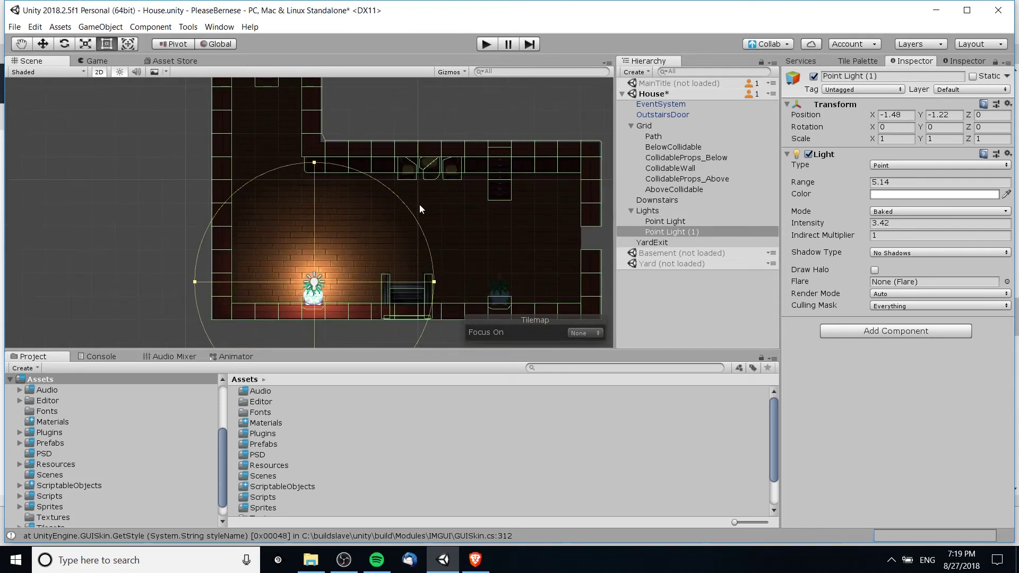
middle_drag(355, 253, 361, 269)
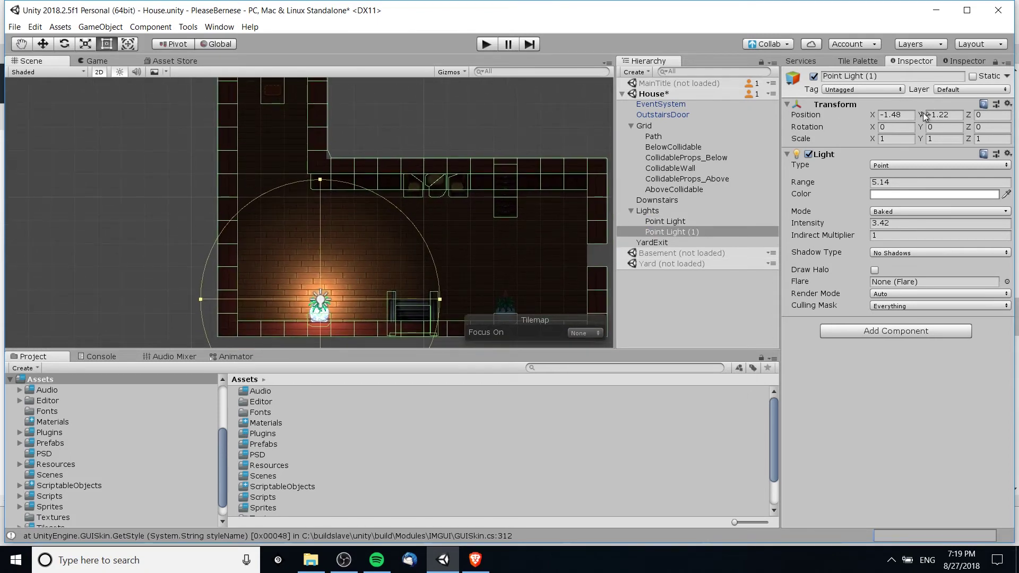
drag(920, 115, 43, 141)
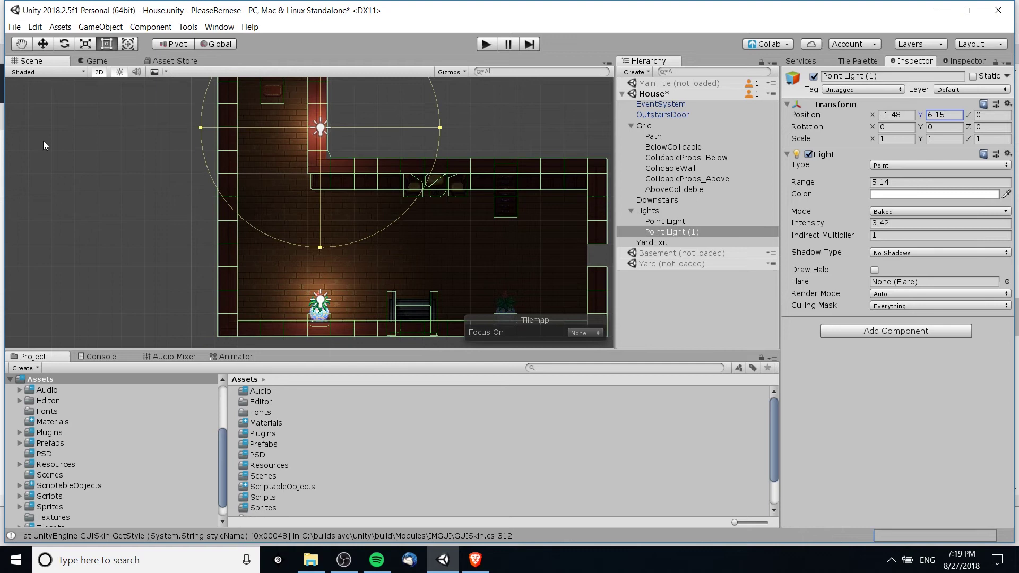
middle_drag(436, 116, 437, 209)
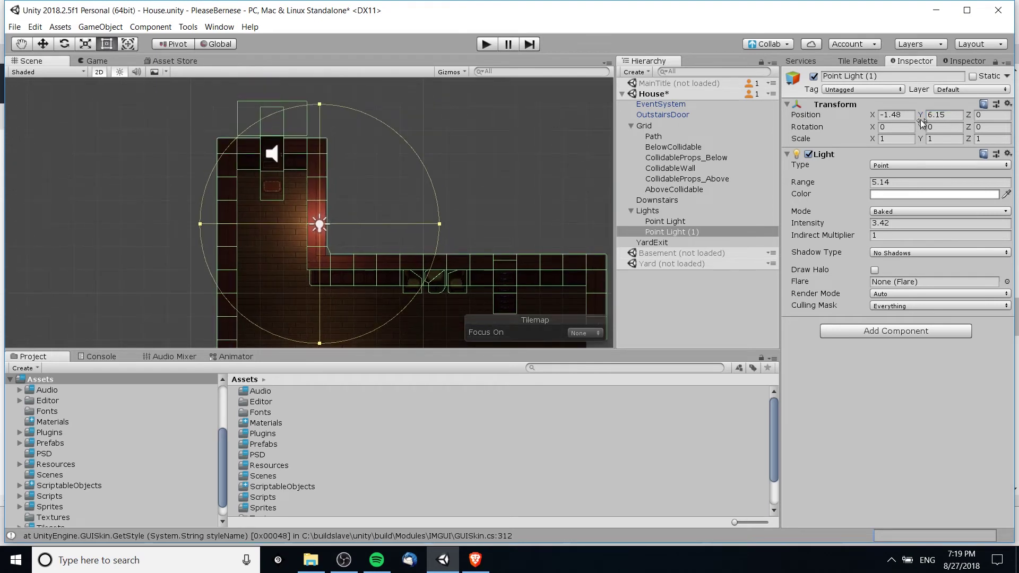
Step: Position the hallway light at X -2.75, Y 6.65, with a range of 9.87 and an intensity of 1.55
drag(922, 116, 901, 193)
drag(865, 226, 842, 223)
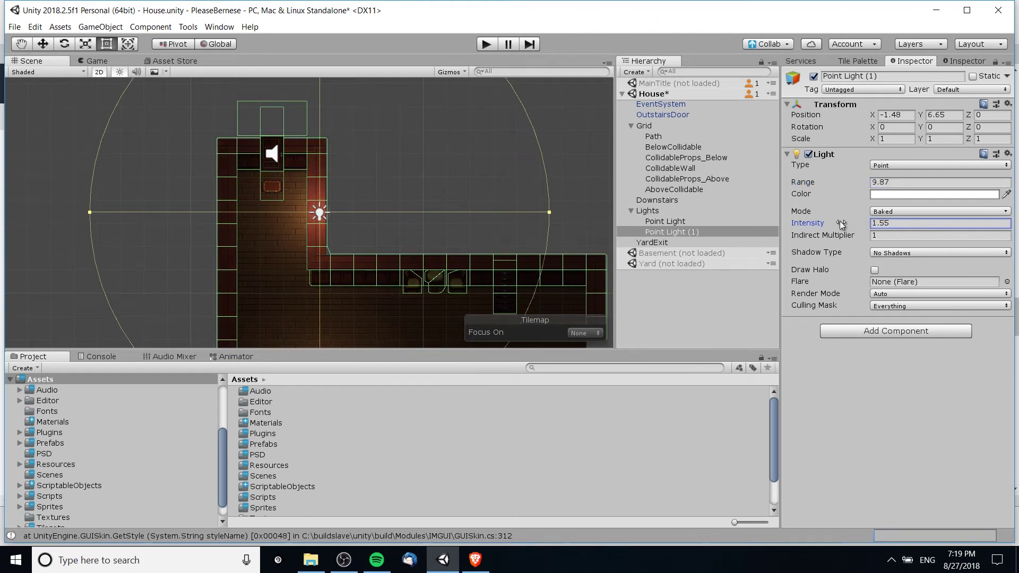
drag(867, 115, 848, 116)
middle_drag(522, 207, 450, 137)
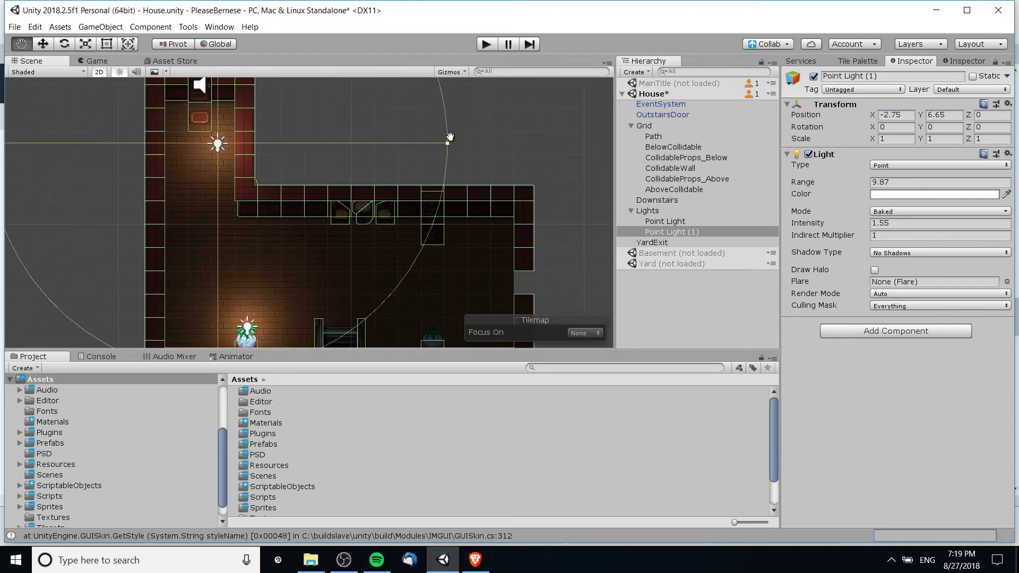
click(667, 232)
key(ctrl+d)
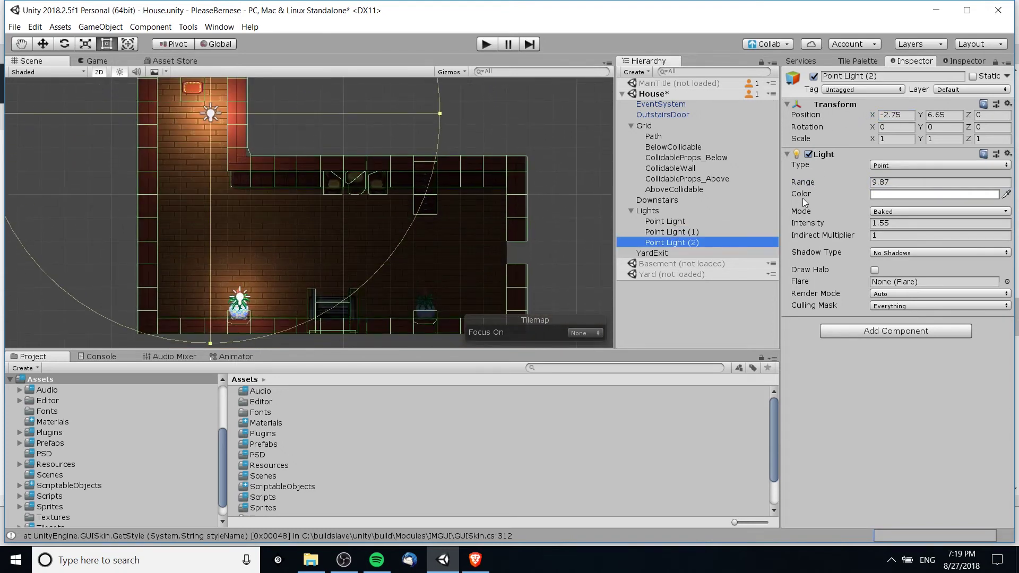
key(ctrl+z)
Step: Duplicate the original plant light and move the copy over the right potted plant at X 6.35
key(Up)
key(ctrl+d)
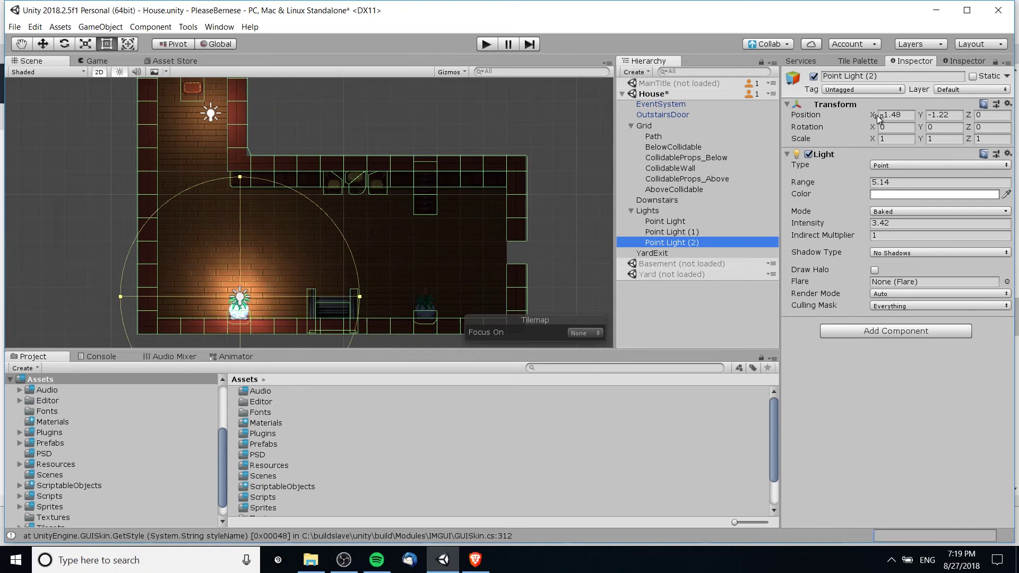
drag(878, 118, 11, 128)
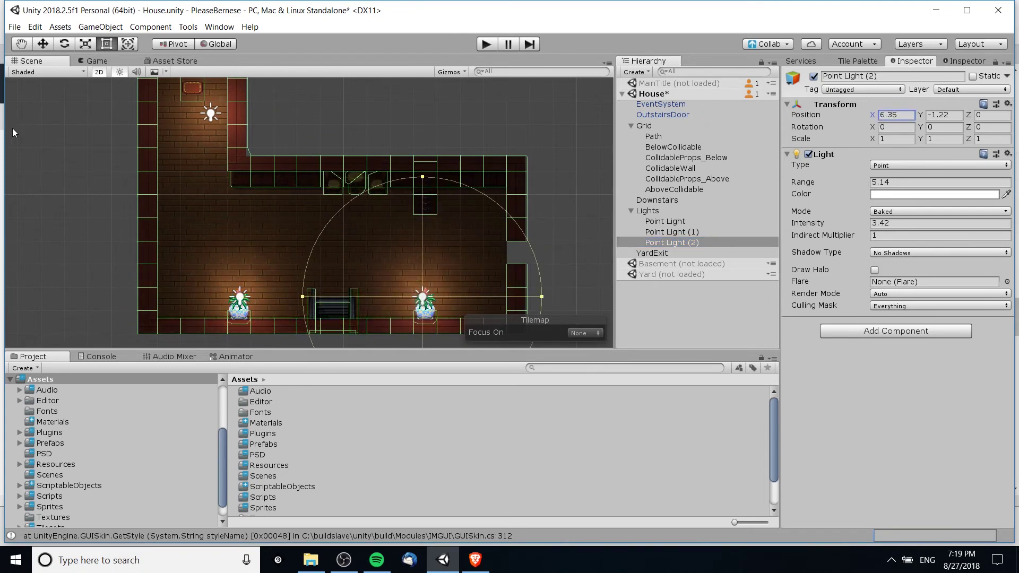
scroll(574, 172, down, 3)
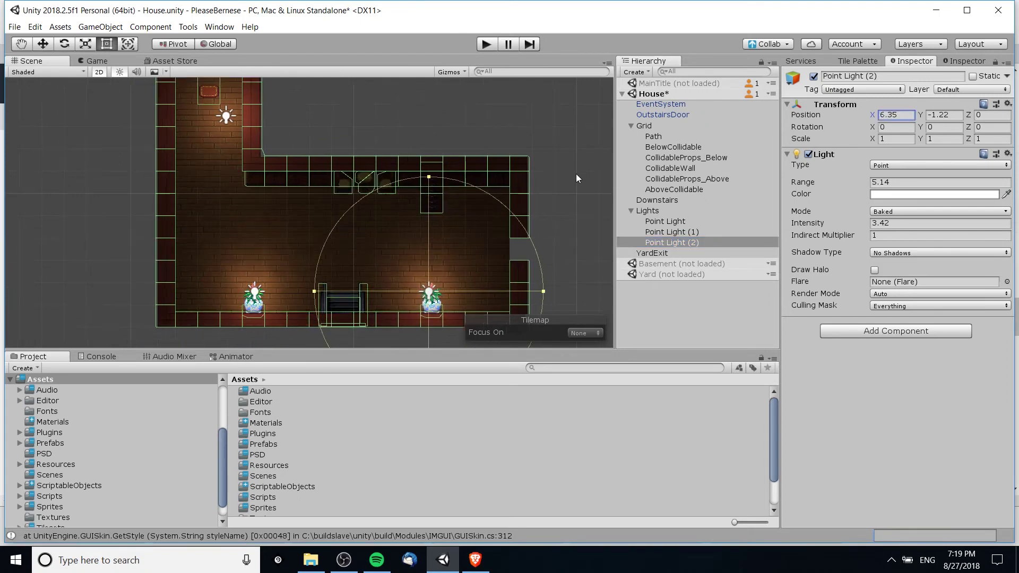
scroll(559, 317, down, 1)
middle_drag(556, 231, 567, 265)
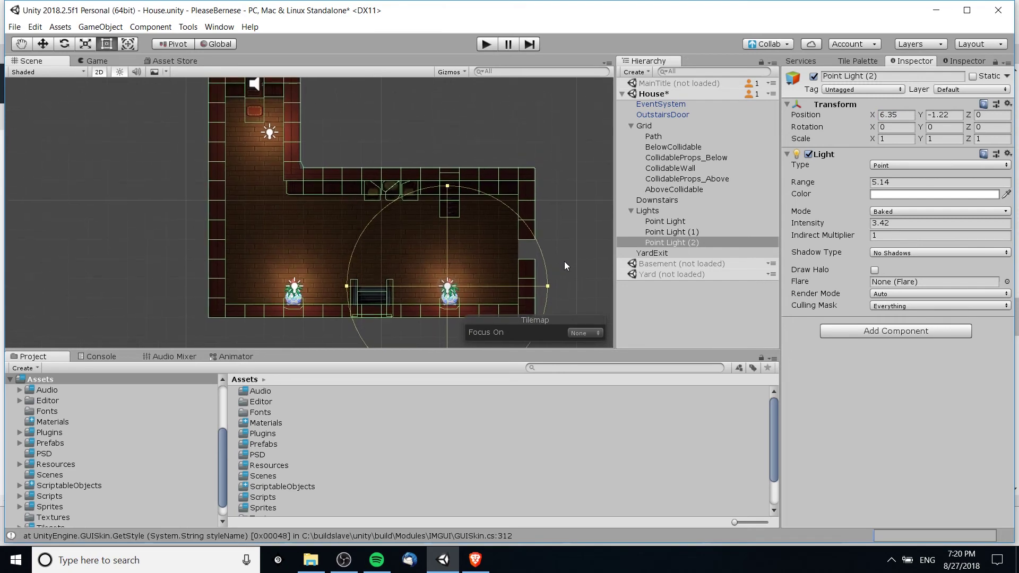
Step: Play the scene, check the material on Player - Bernese(Clone), and walk the dog through the room to inspect the lighting
click(487, 44)
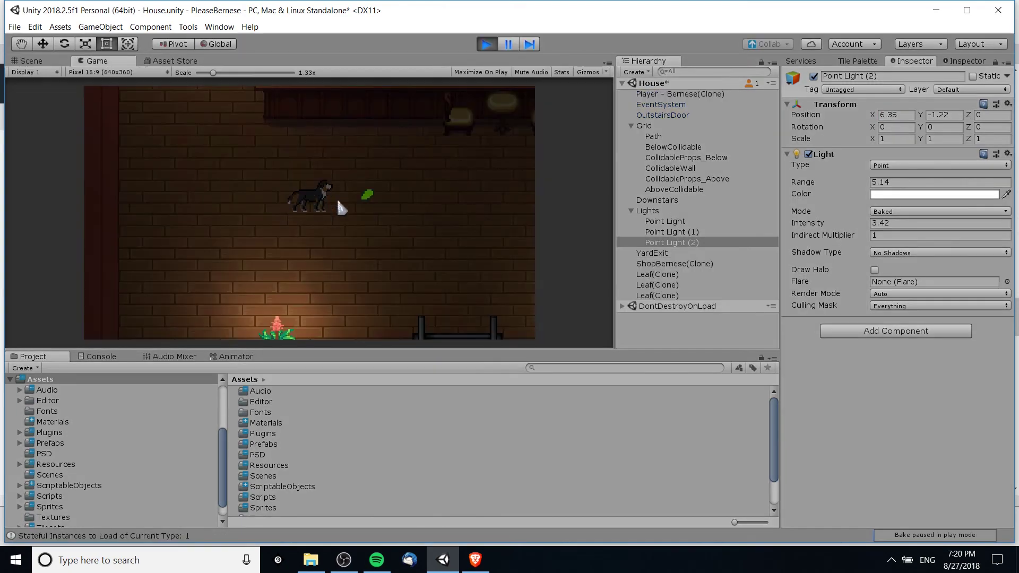
key(Right)
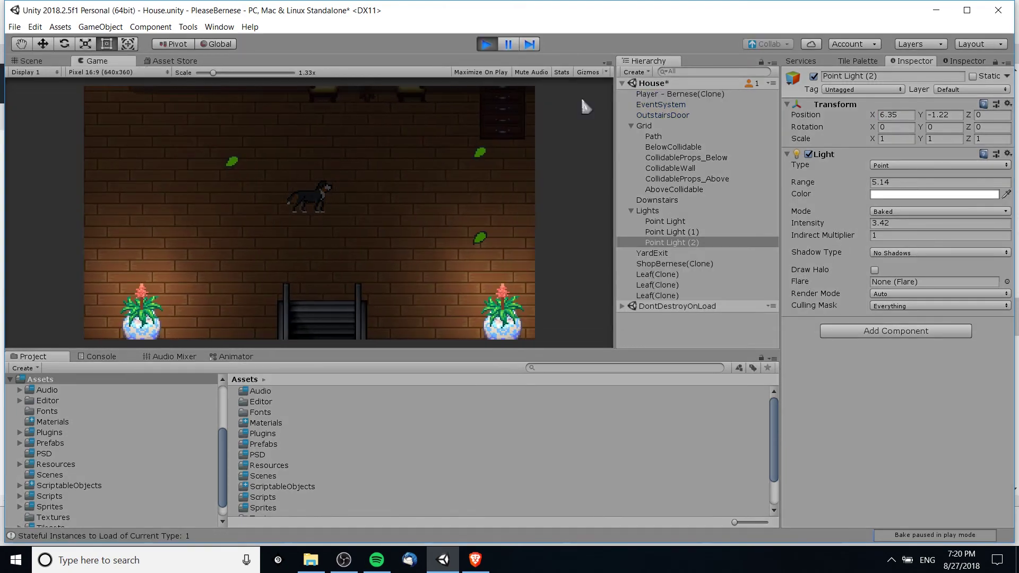
click(680, 94)
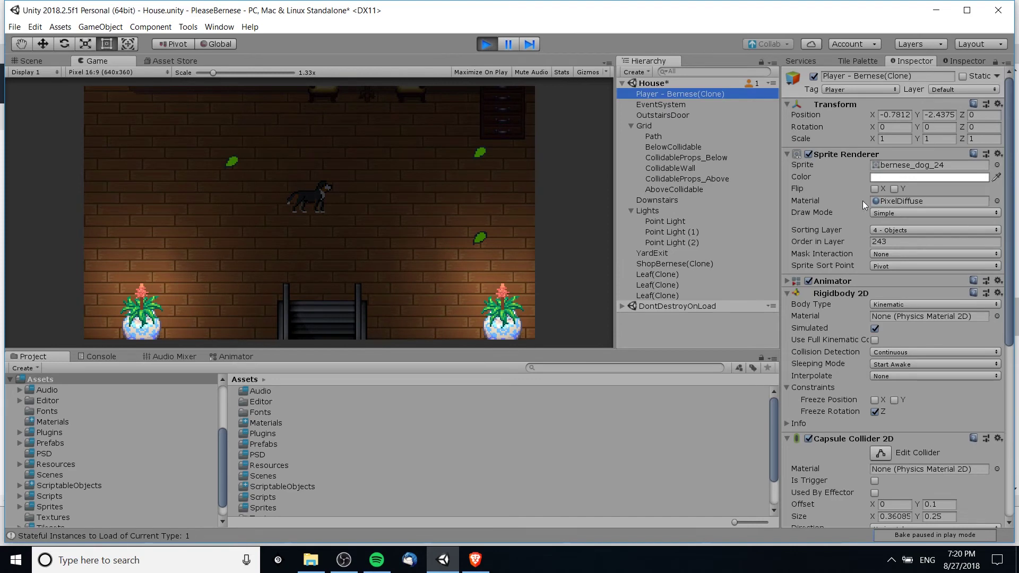
click(434, 171)
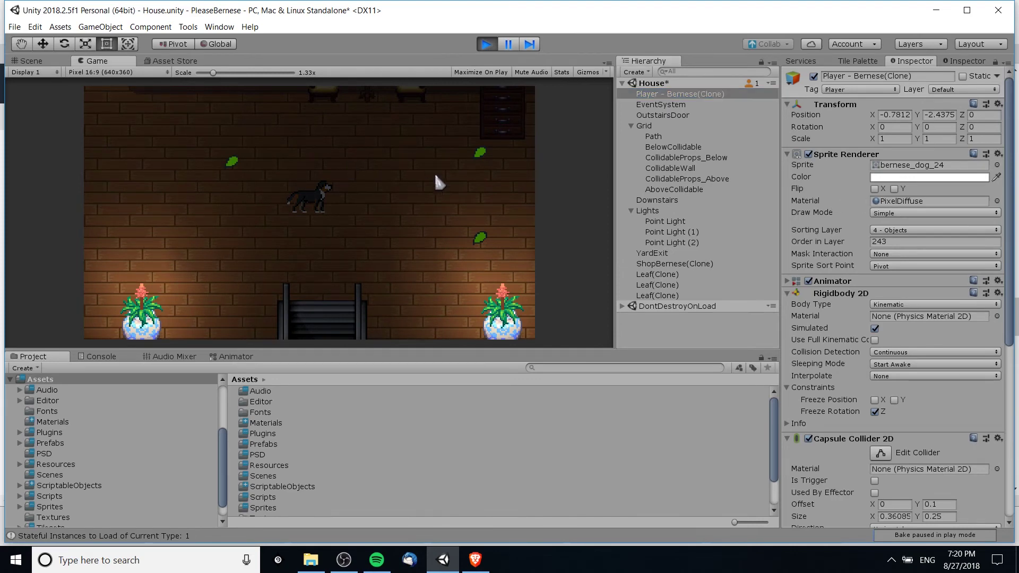
key(Right)
key(Right)
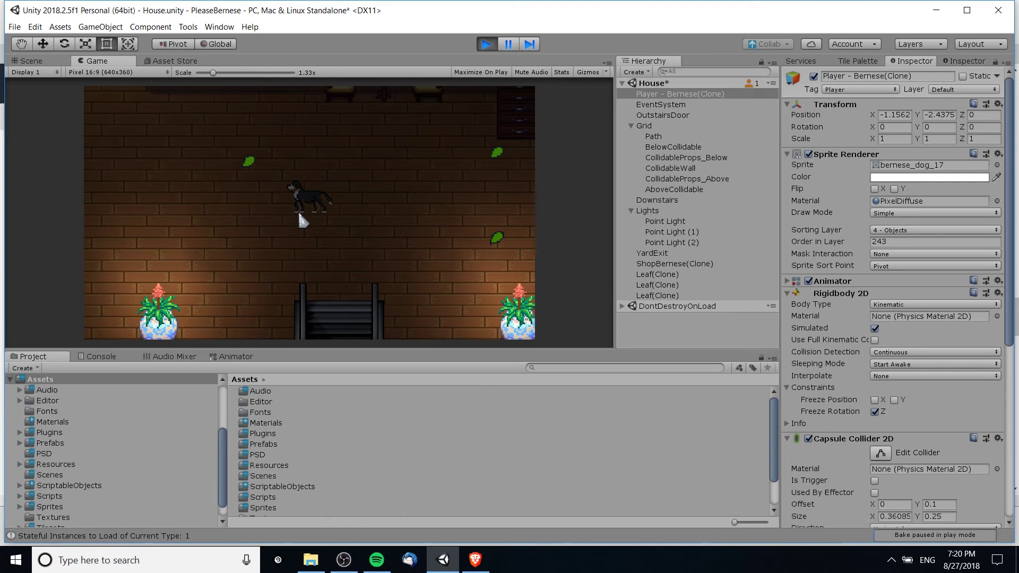
key(Right)
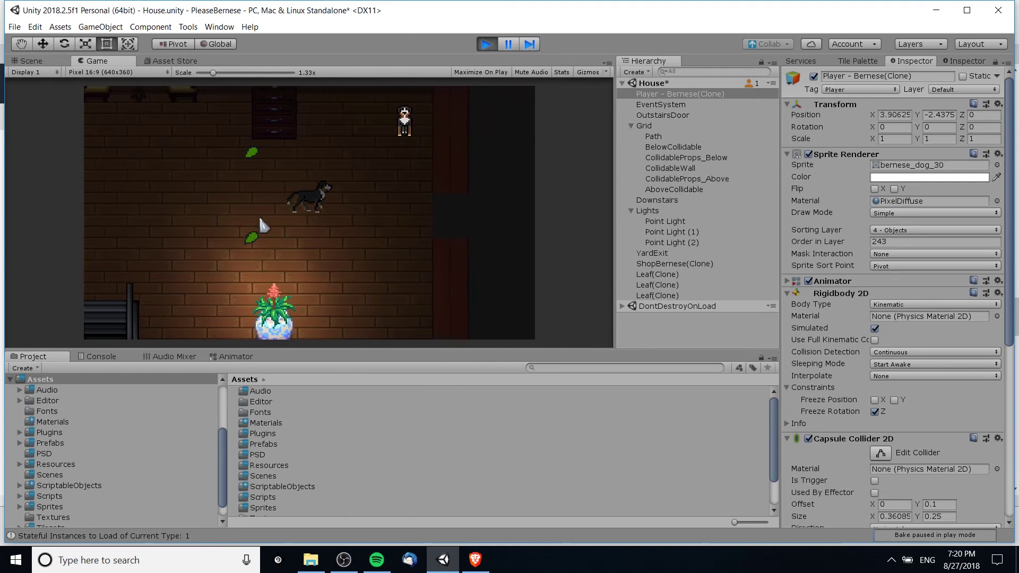
Step: Walk the dog around the right potted plant and up to the hallway door to inspect the lighting, and stop play mode
key(Down)
key(Left)
key(Down)
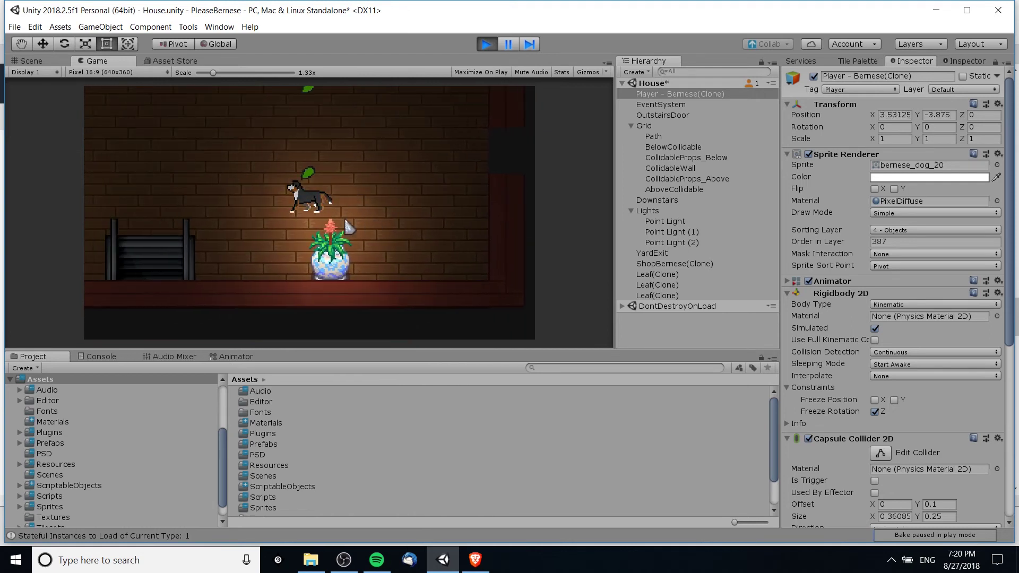
key(Up)
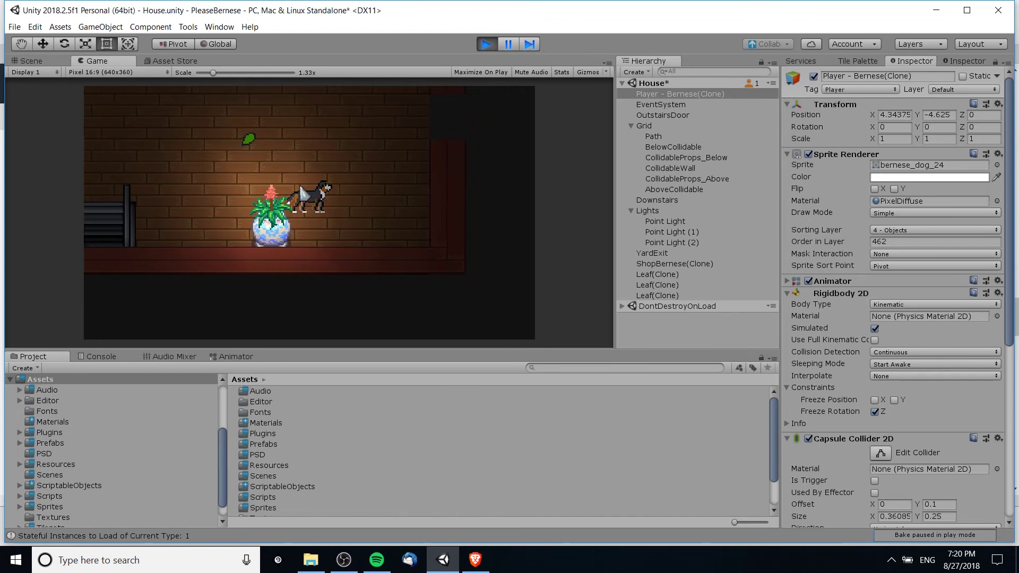
key(Left)
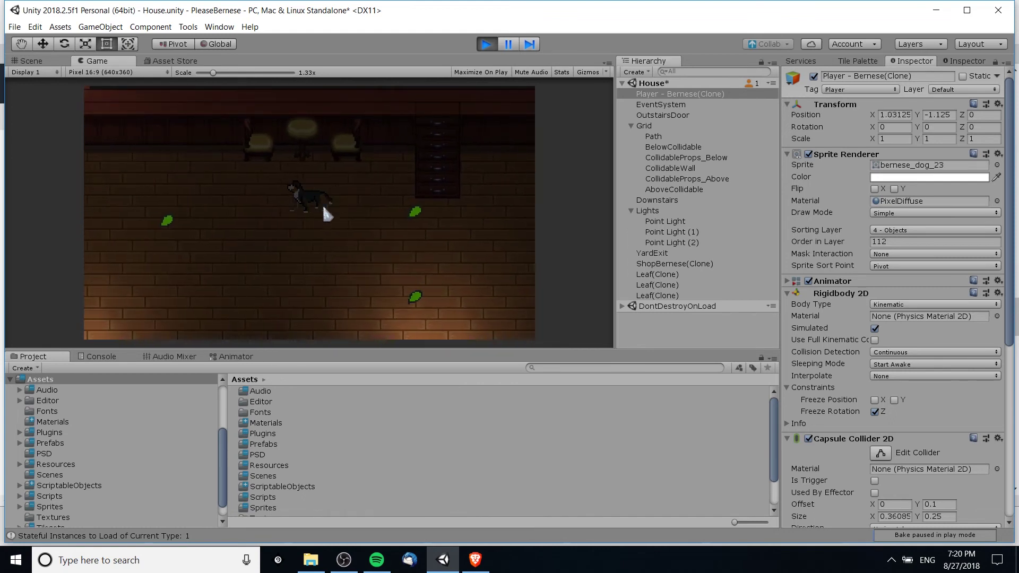
key(Up)
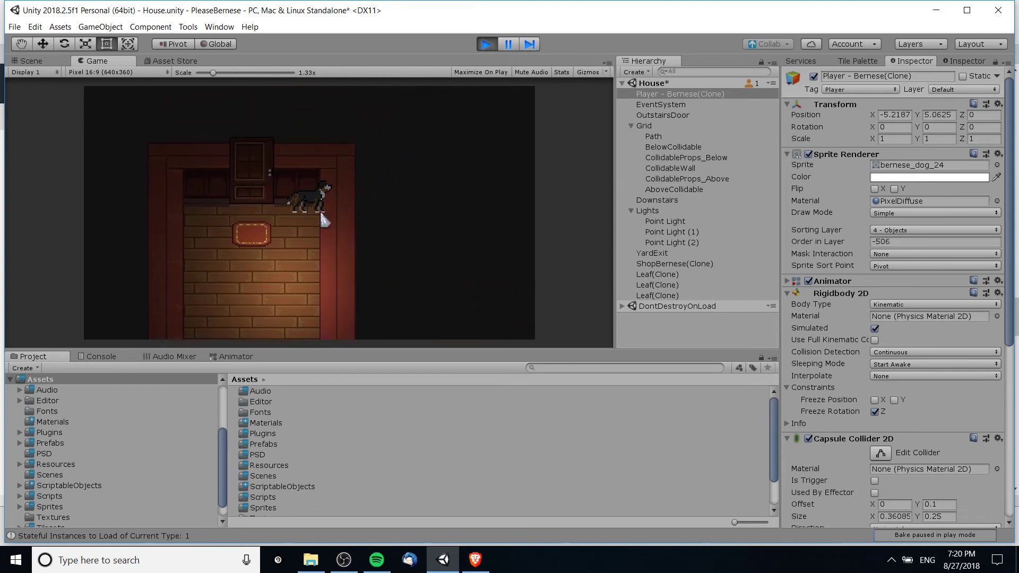
key(ctrl+p)
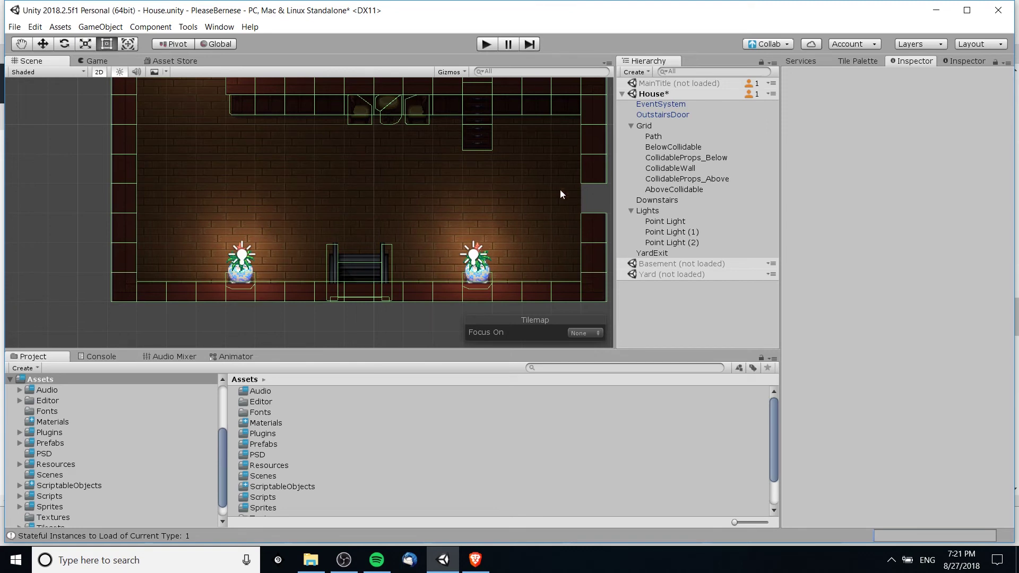
Step: Set the render mode of all three point lights to Important
click(667, 221)
shift+click(679, 242)
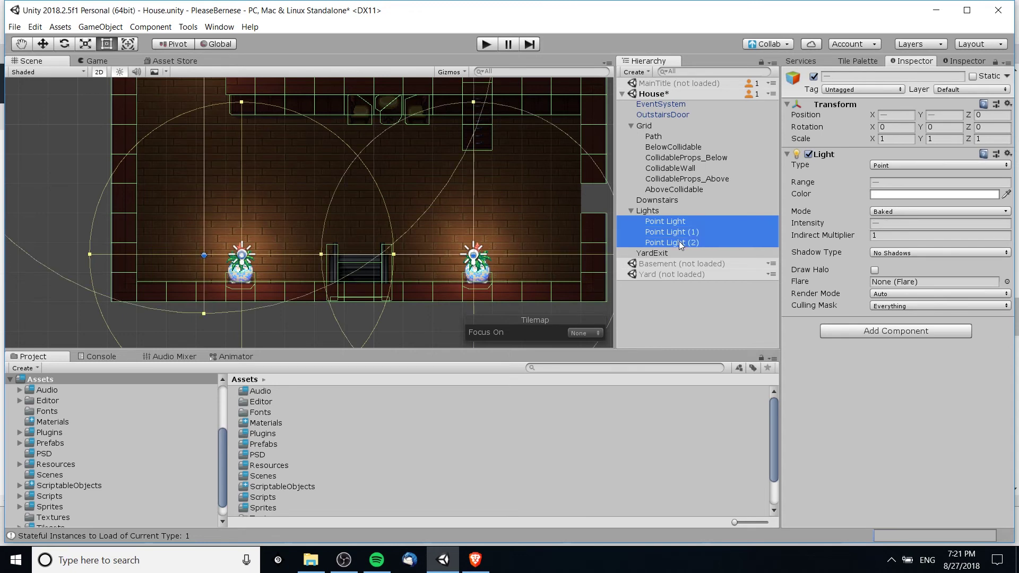
middle_drag(513, 217, 496, 219)
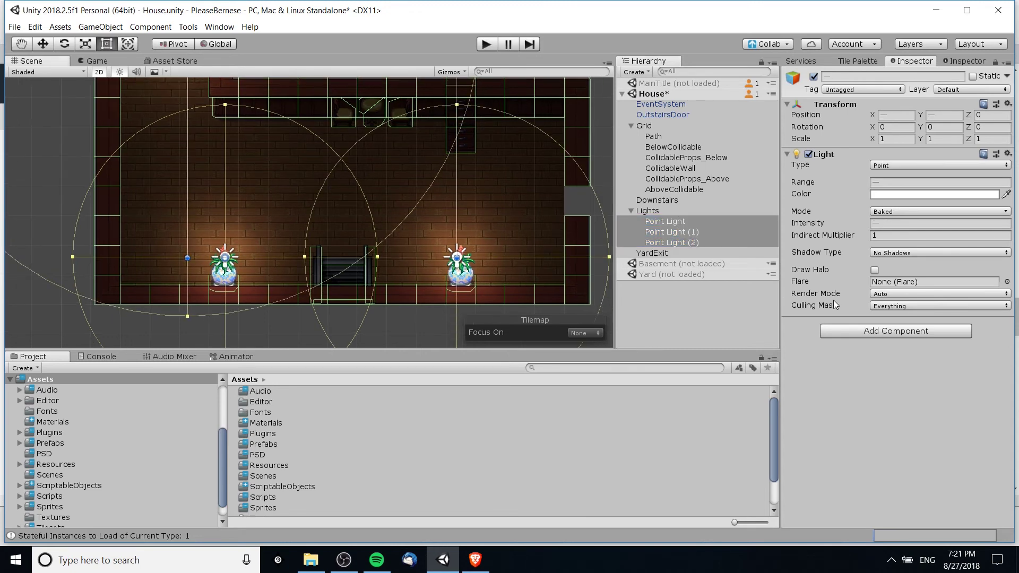
click(881, 295)
click(896, 316)
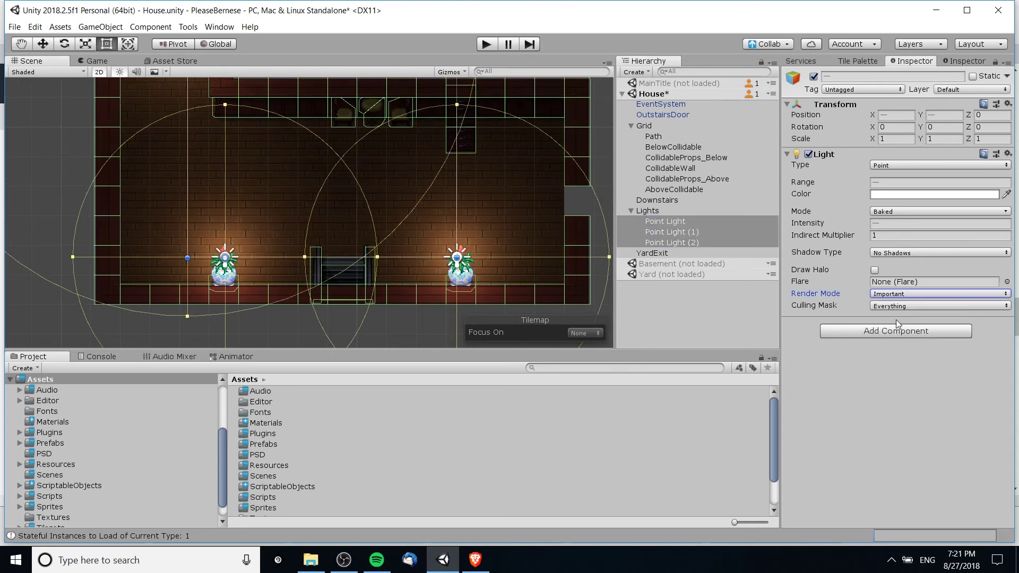
click(600, 172)
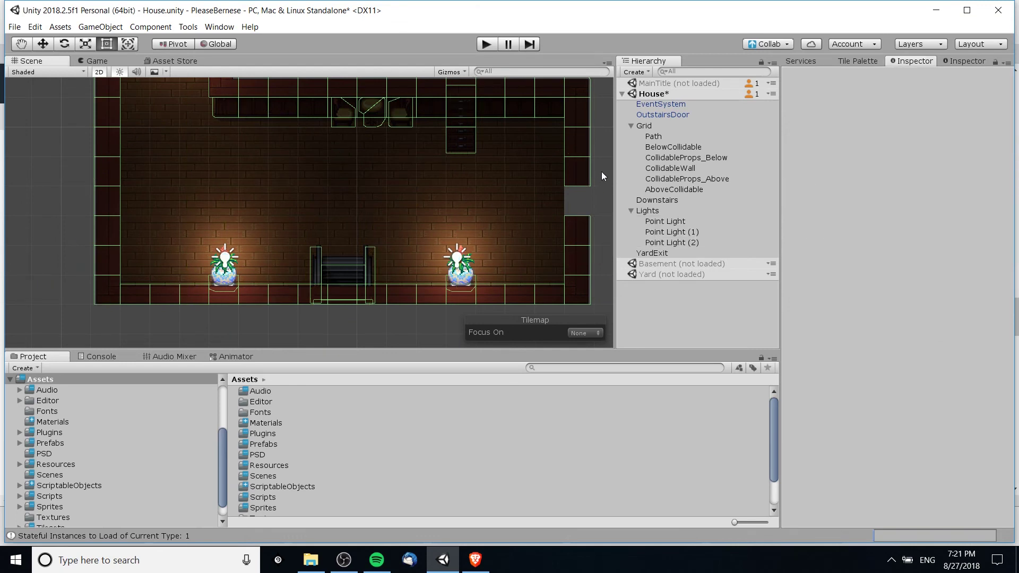
Step: Return the render mode of all three point lights to Auto
click(666, 221)
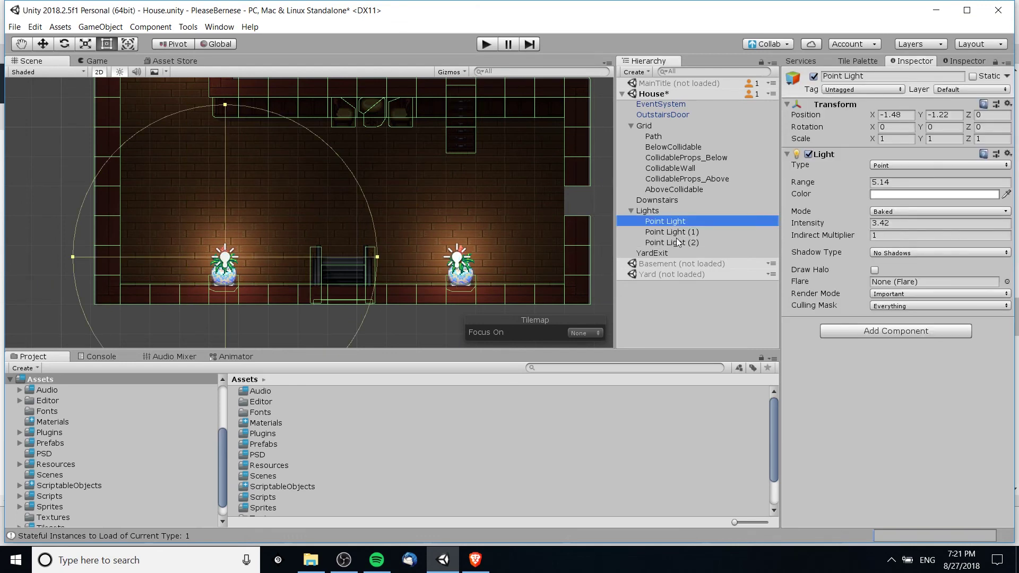
shift+click(679, 243)
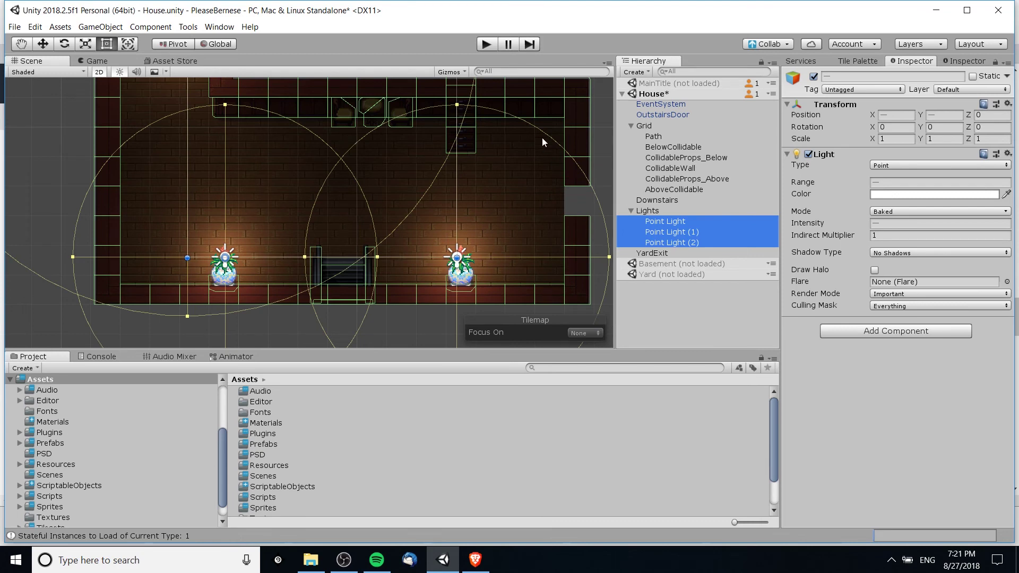
middle_drag(542, 138, 476, 159)
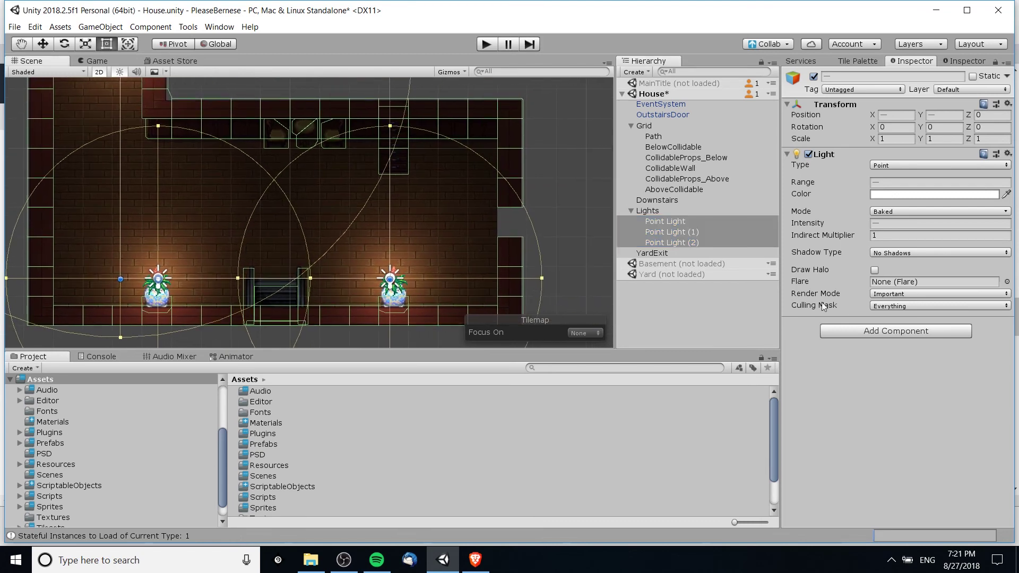
click(883, 295)
click(891, 303)
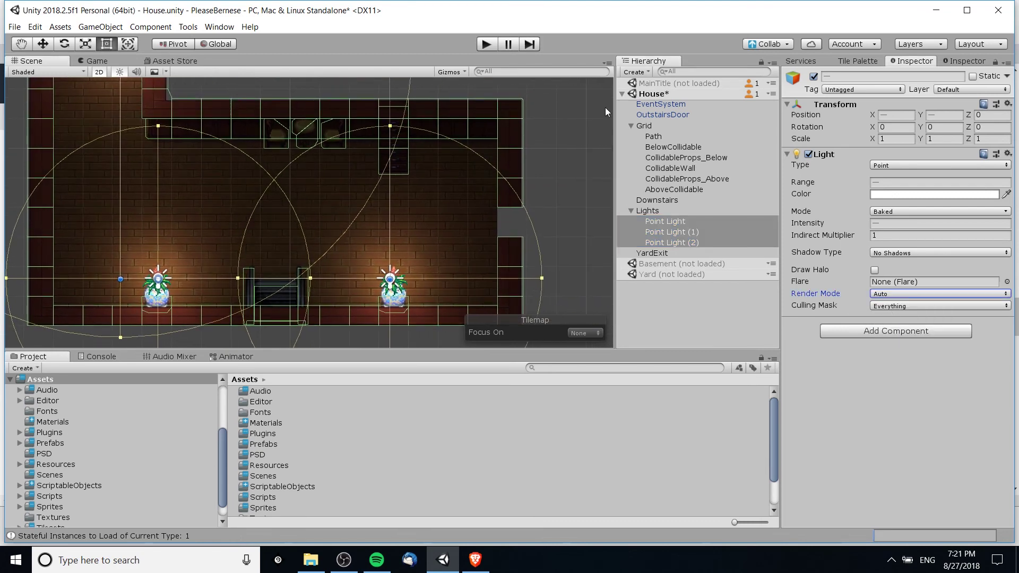
Step: Play the scene and walk the dog around the main room between the two potted plants to inspect how the lights shade it
click(485, 43)
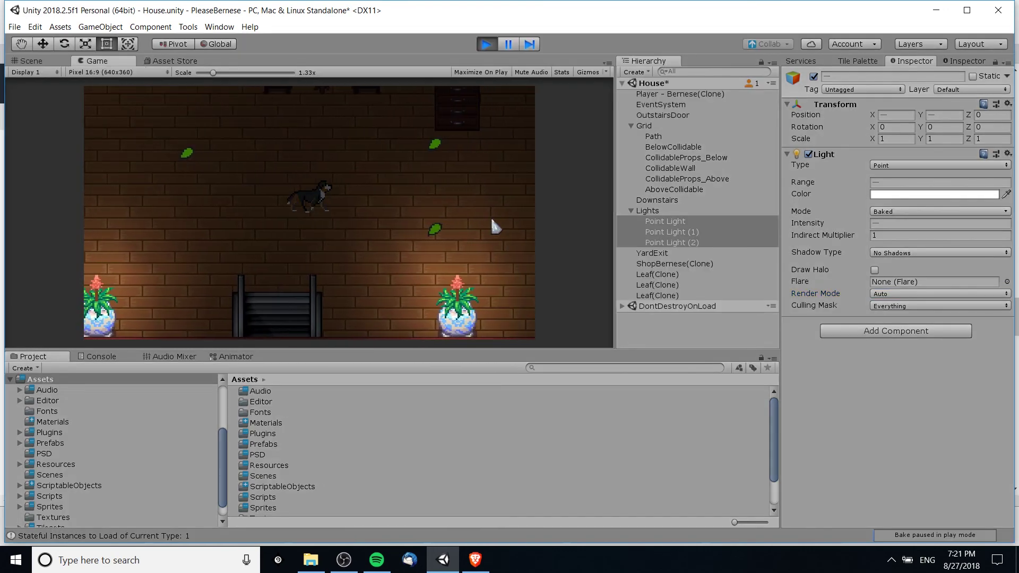
key(Up)
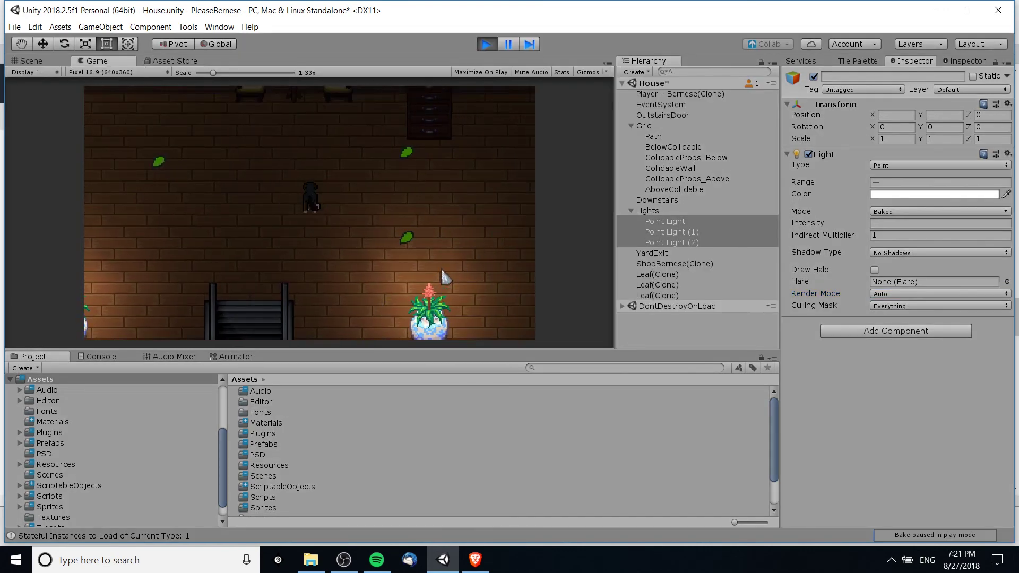
key(Down)
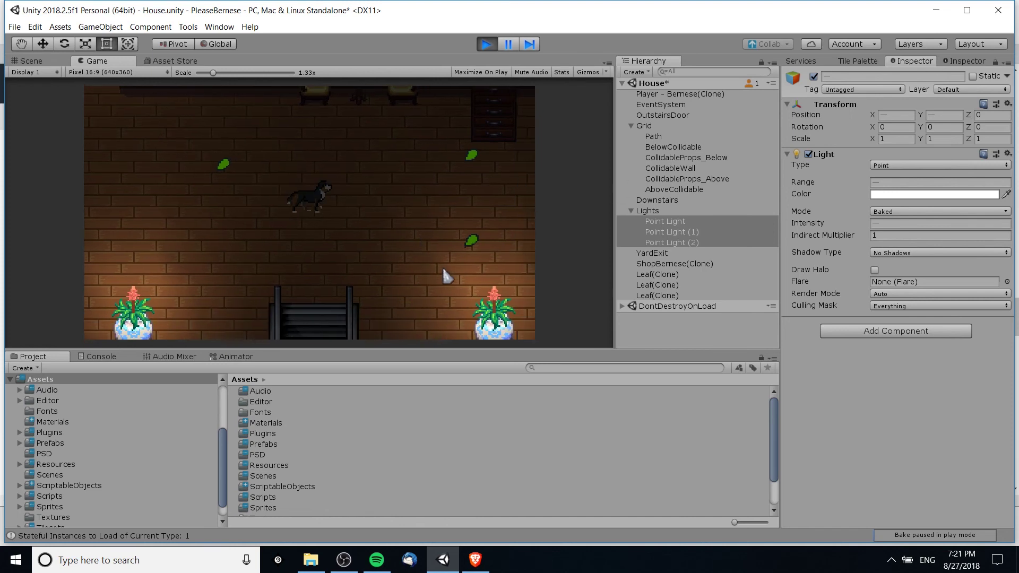
key(Left)
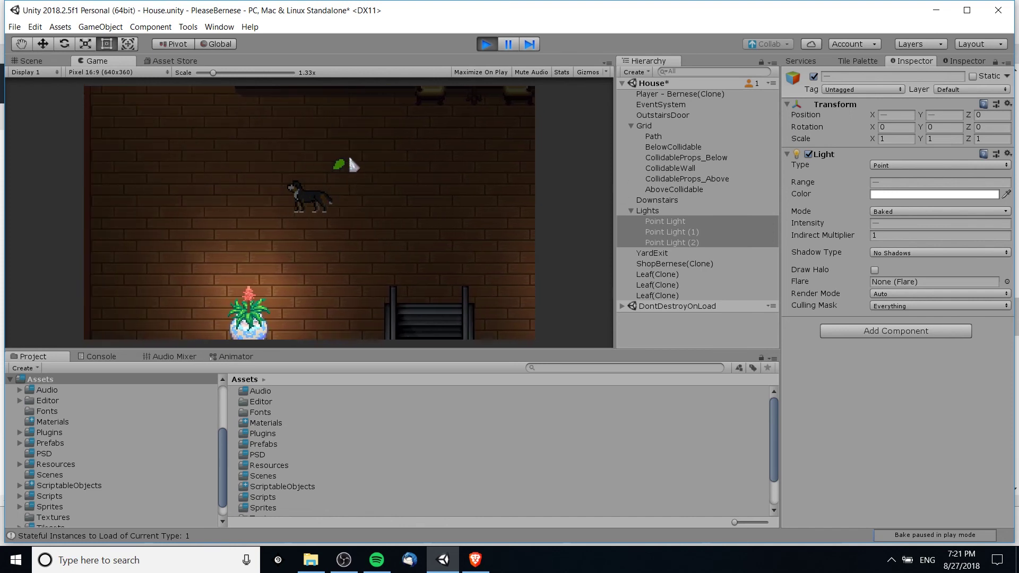
key(Up)
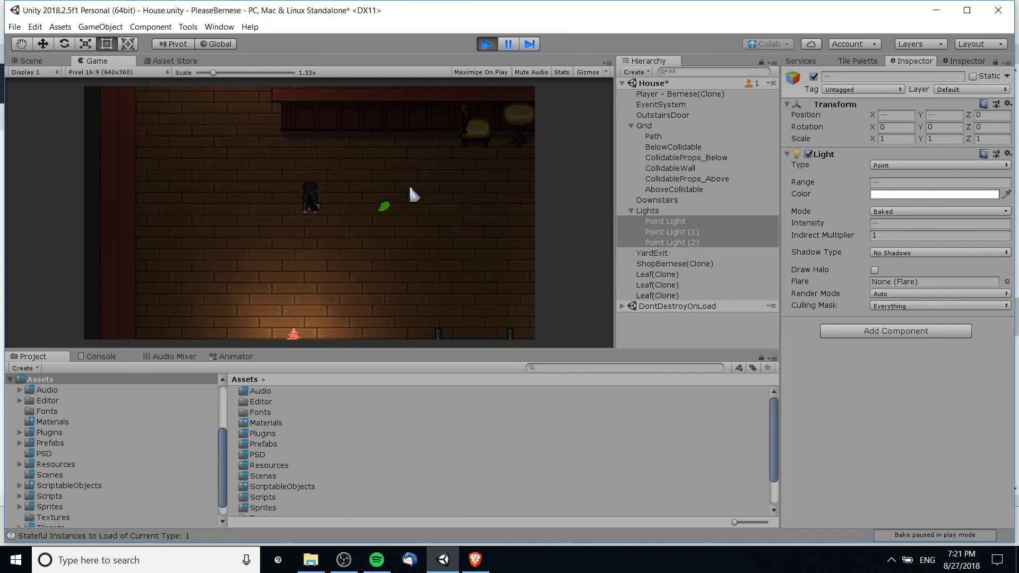
key(Right)
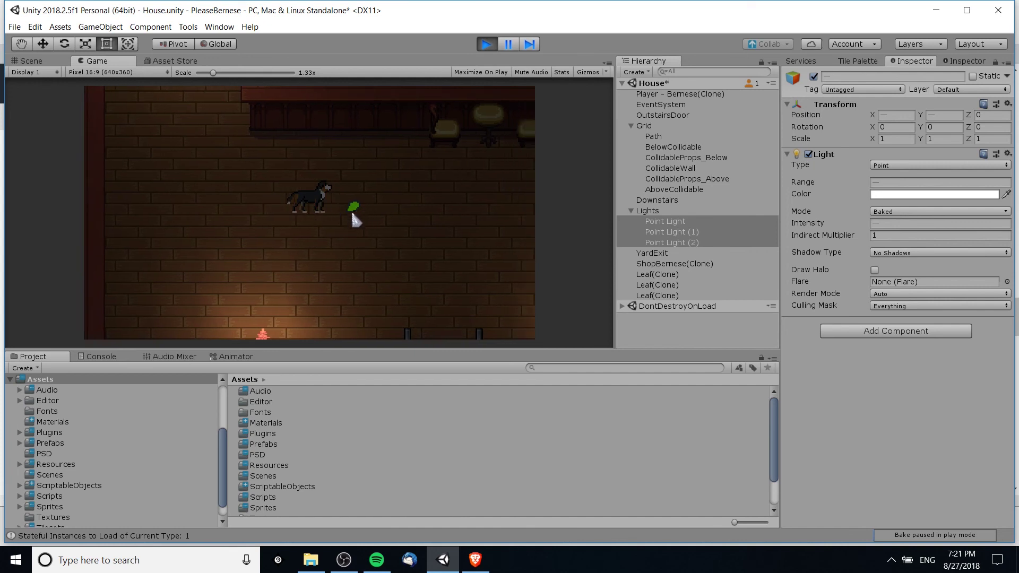
key(Down)
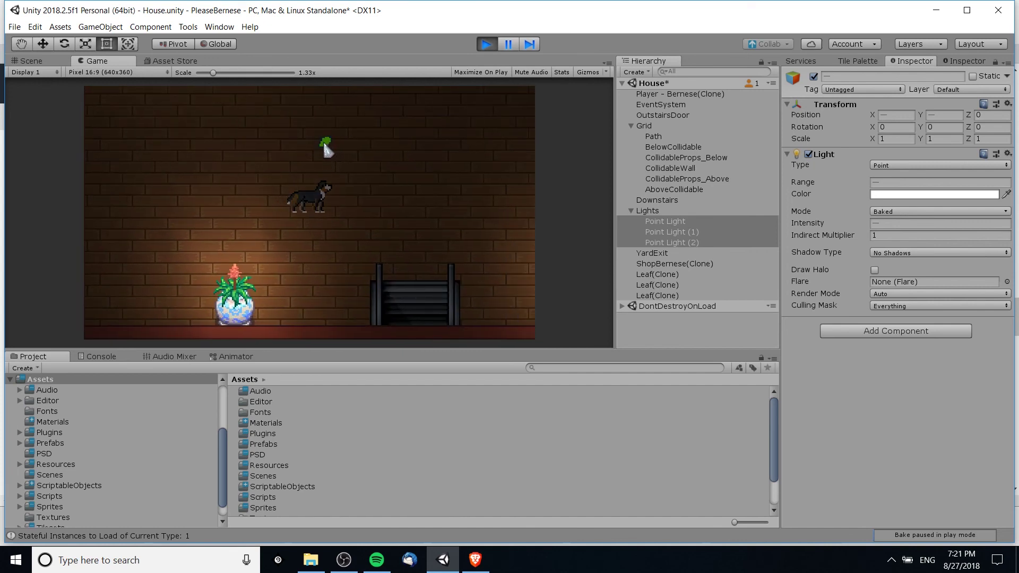
key(Left)
key(Up)
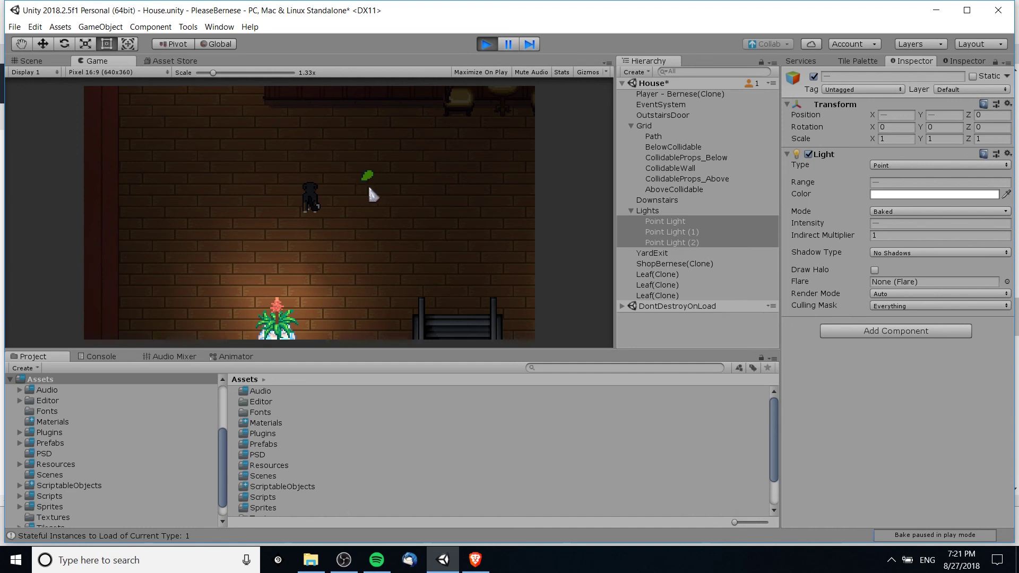
key(Right)
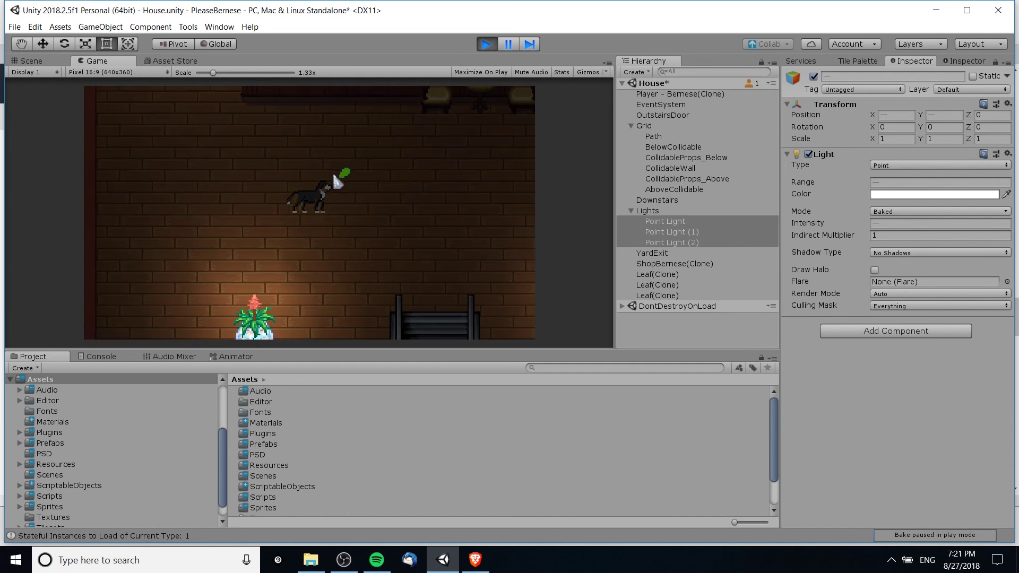
key(Right)
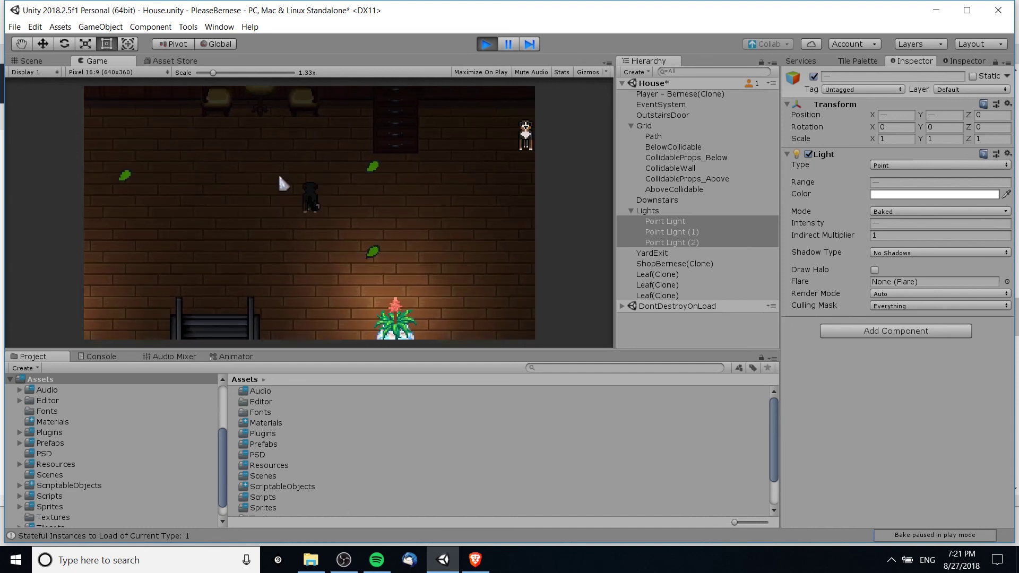
key(Up)
key(Right)
key(Up)
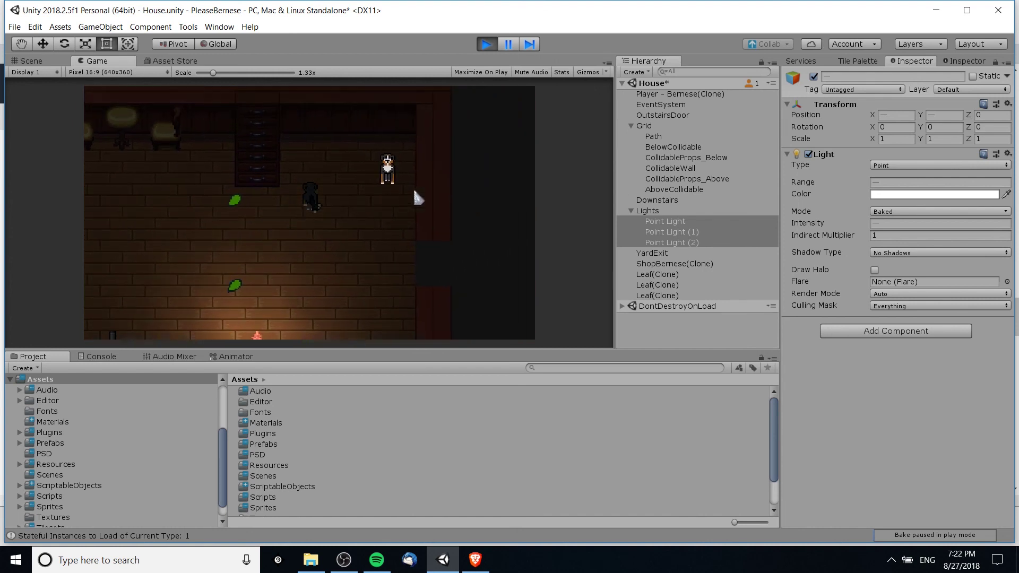
Step: Walk the dog through the upper hallway and back down toward the left potted plant to inspect the light falloff
key(Left)
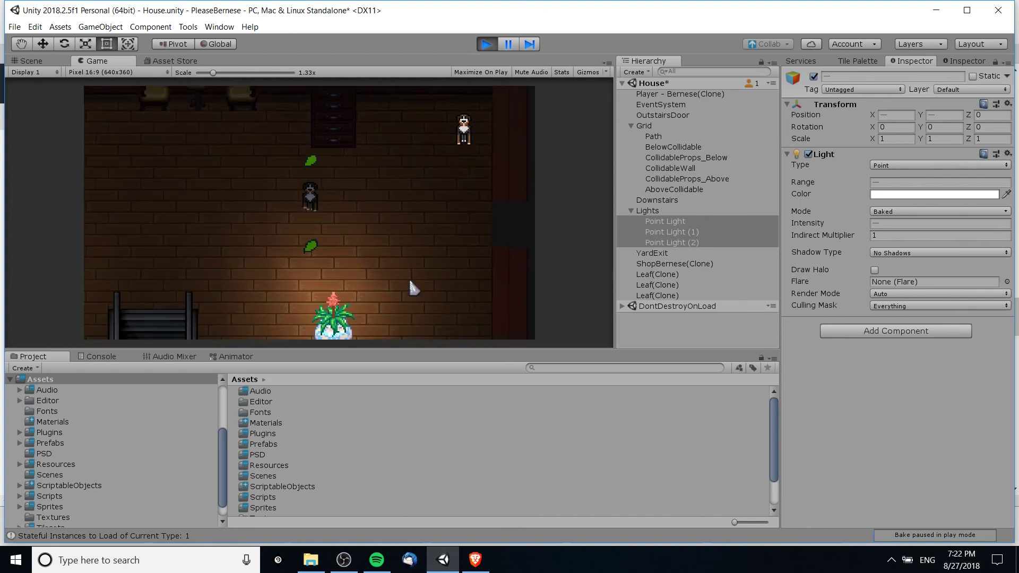
key(Up)
key(Up)
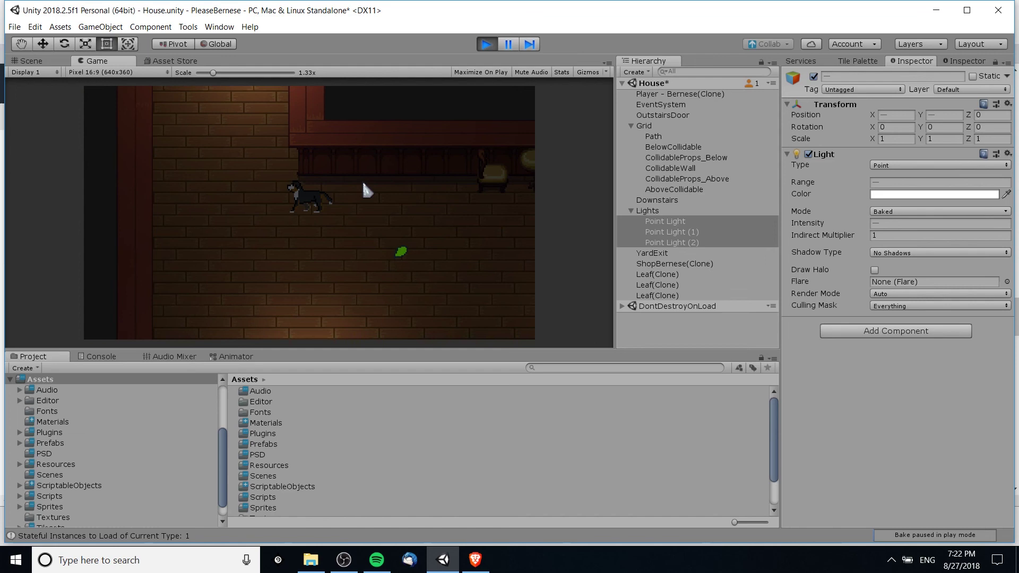
key(Down)
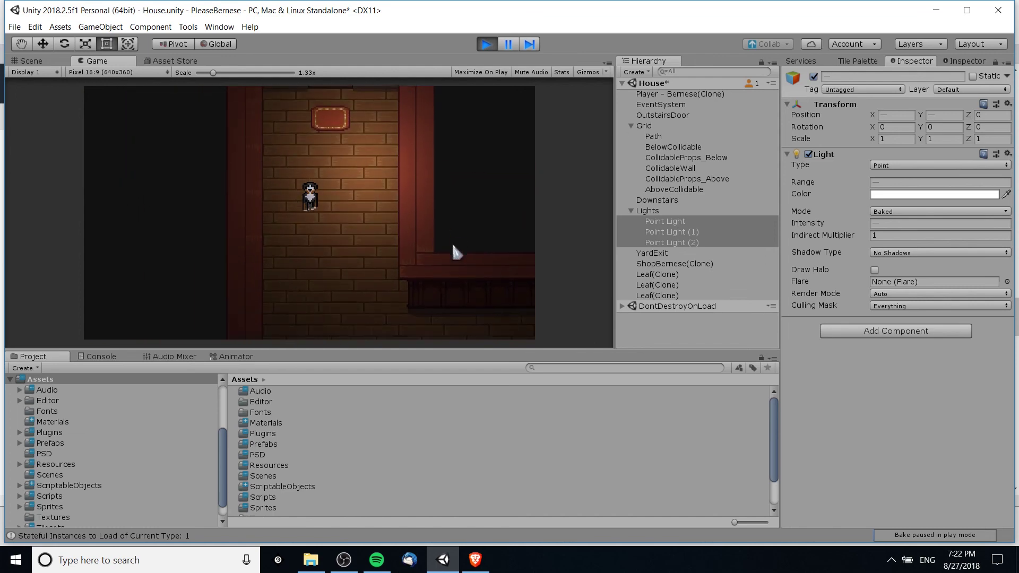
key(Right)
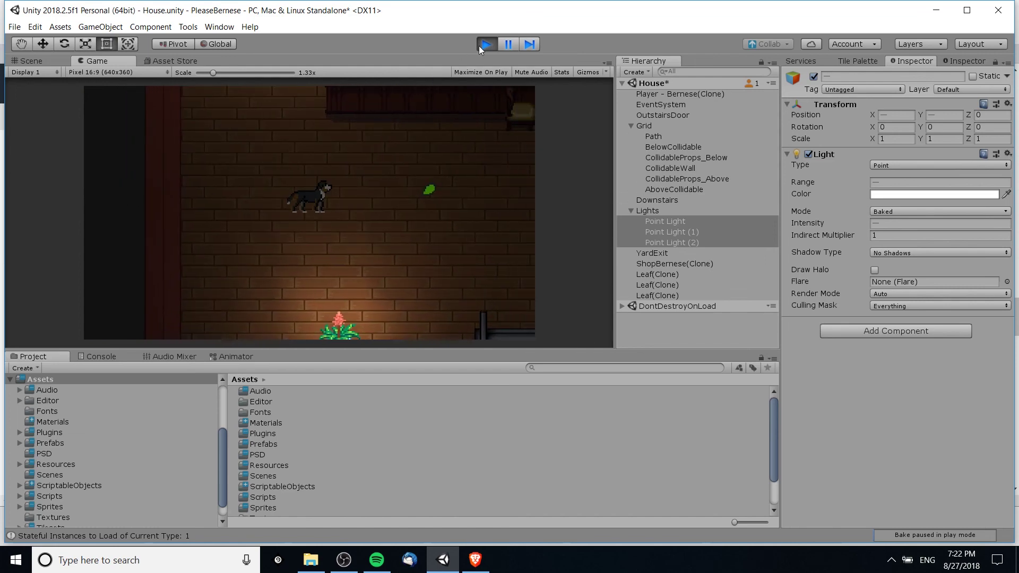